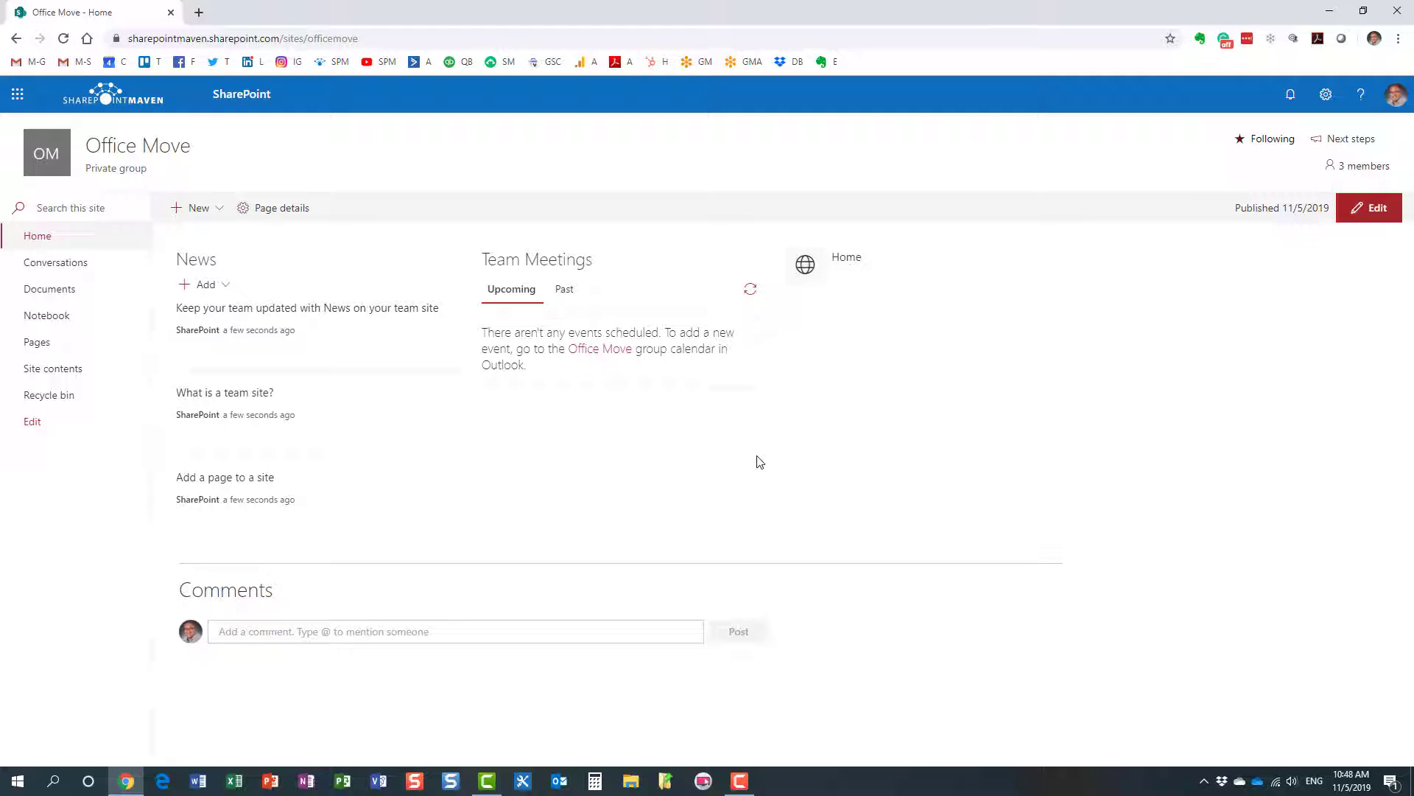
Step: Create a new page titled 'Test Page' with a plain title area
click(1326, 96)
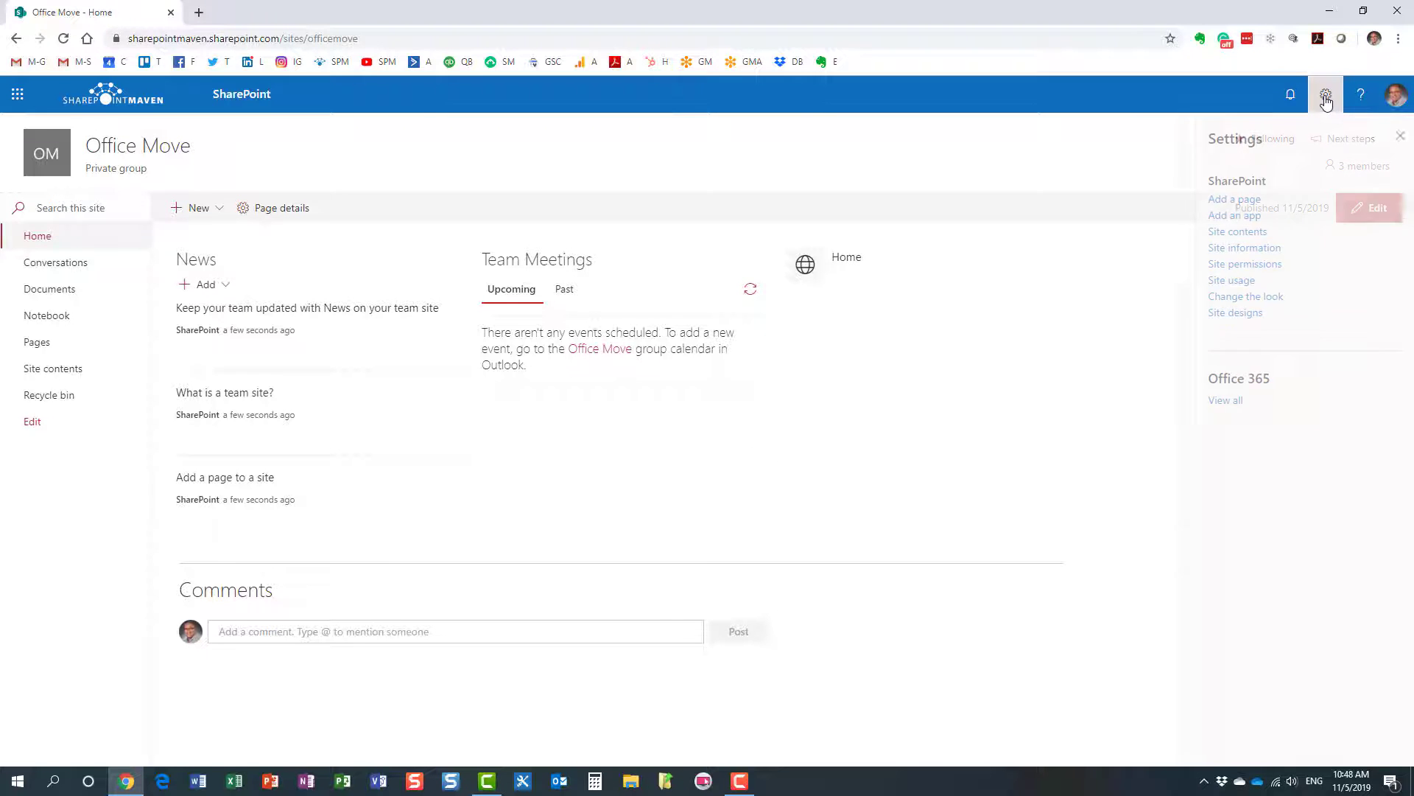
click(1225, 200)
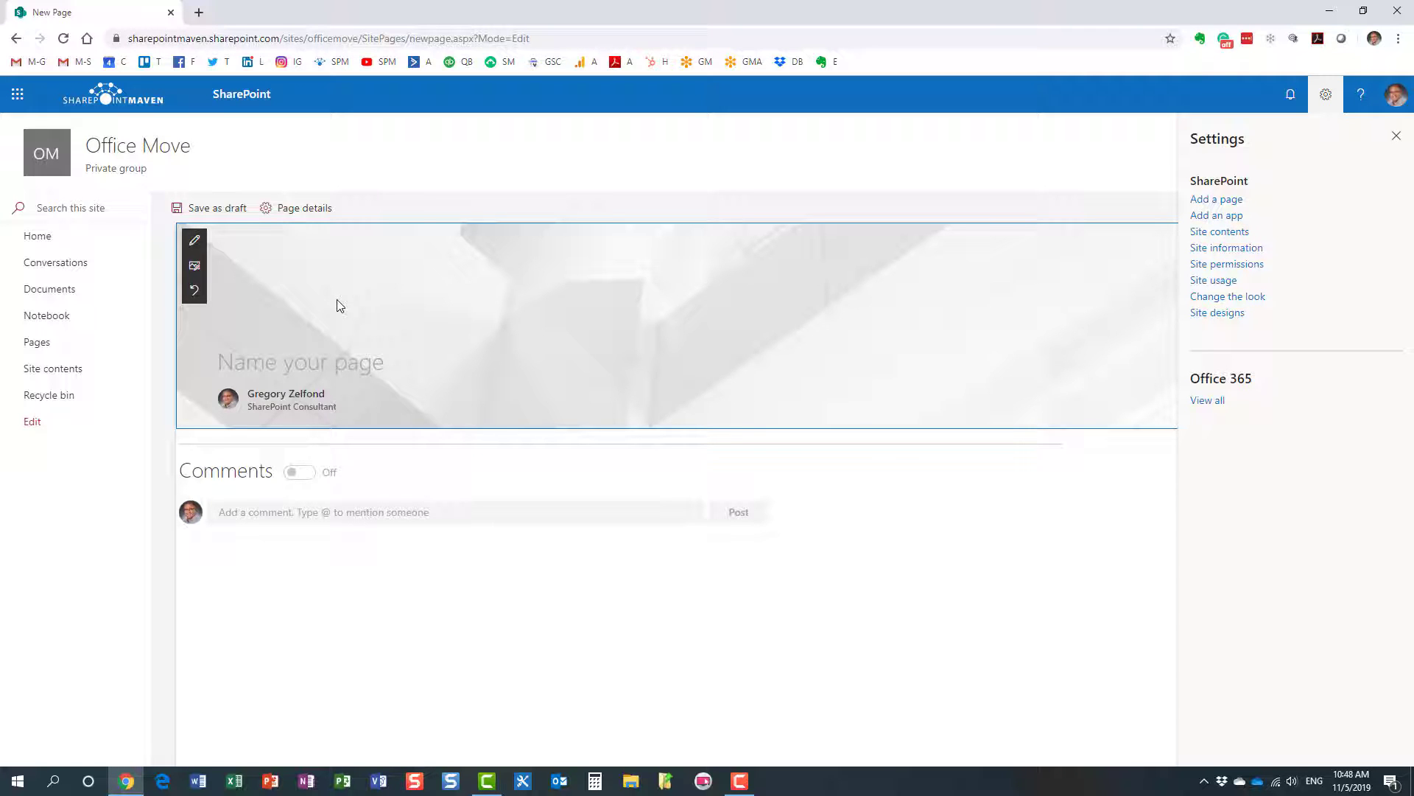
text(Test Page)
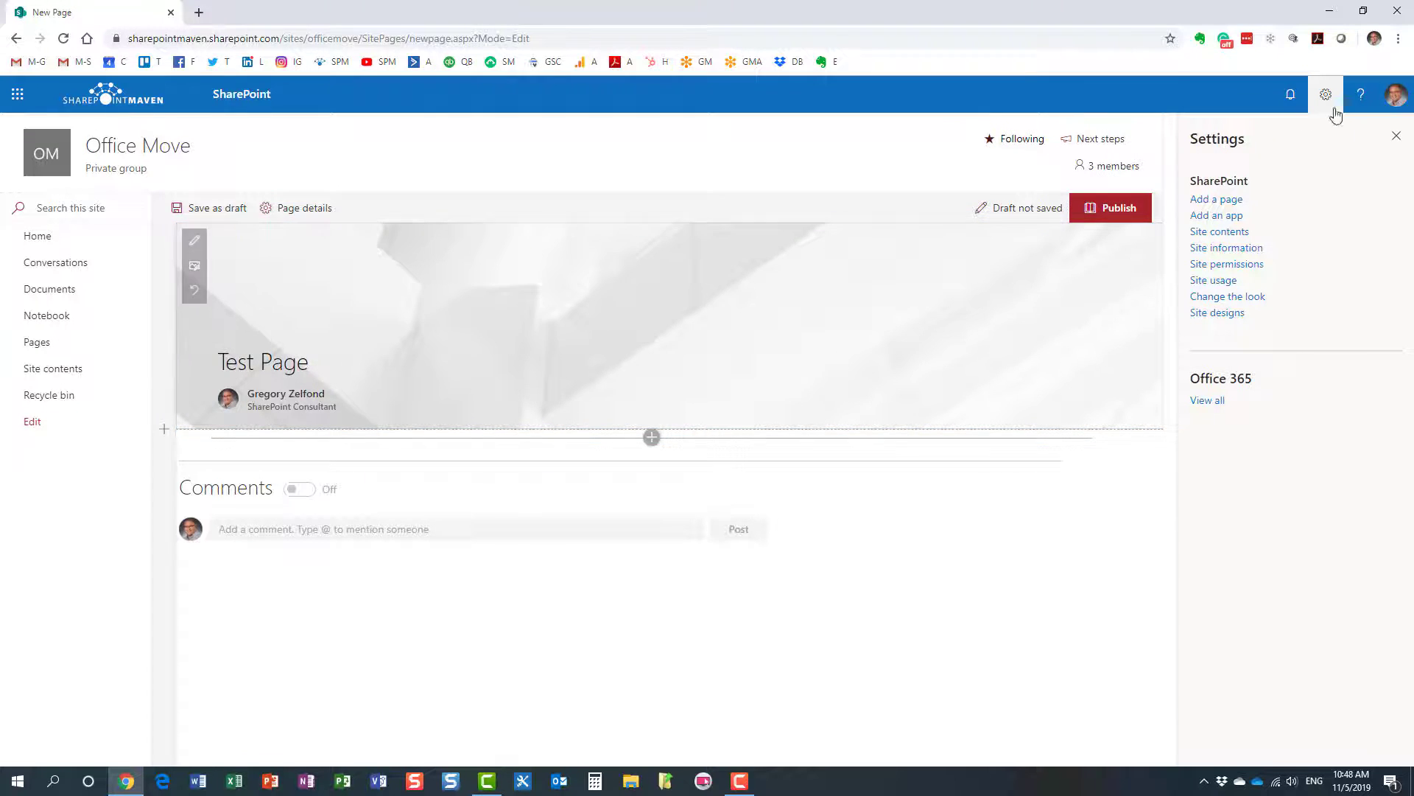
click(1396, 136)
click(1277, 262)
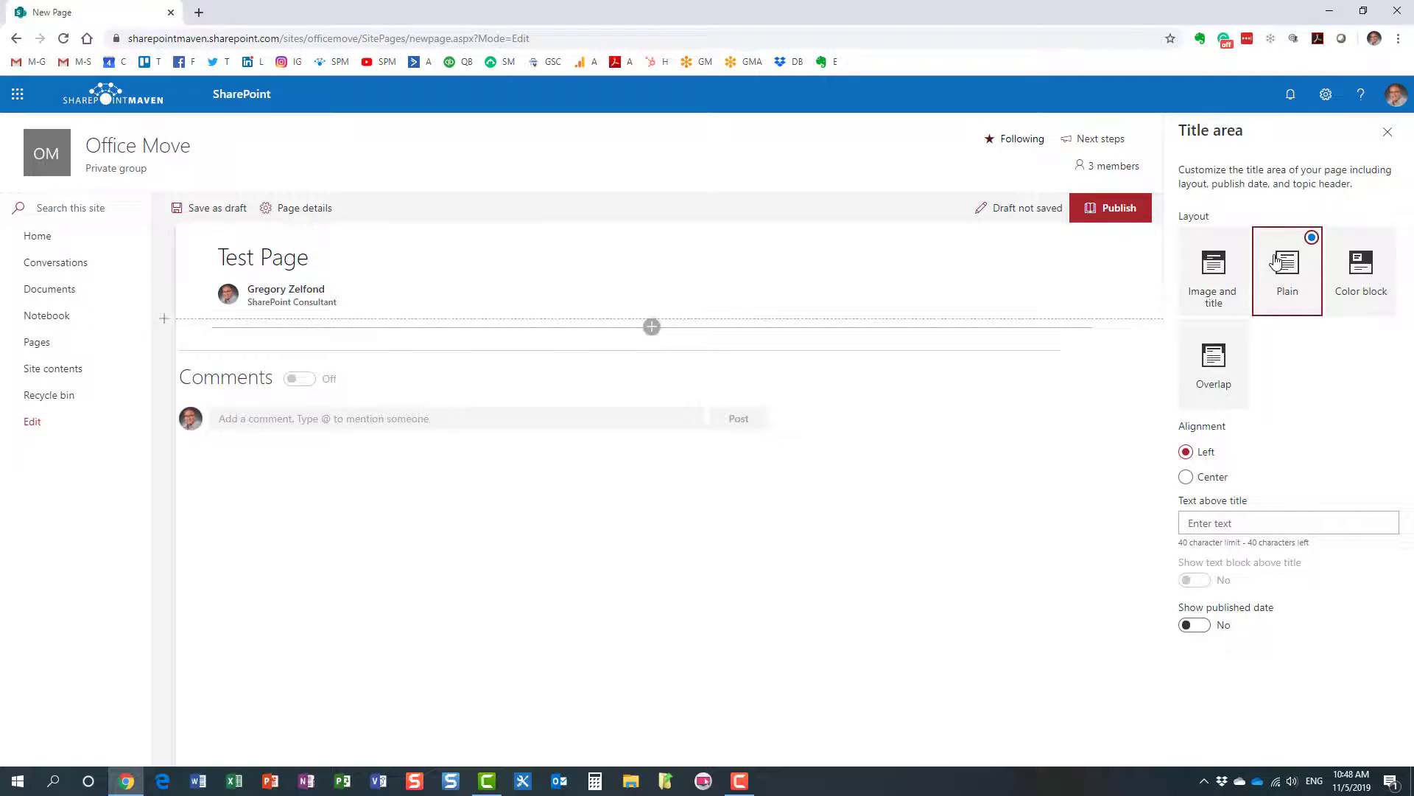
Step: Add a three-column section beneath the title area
click(651, 326)
click(257, 348)
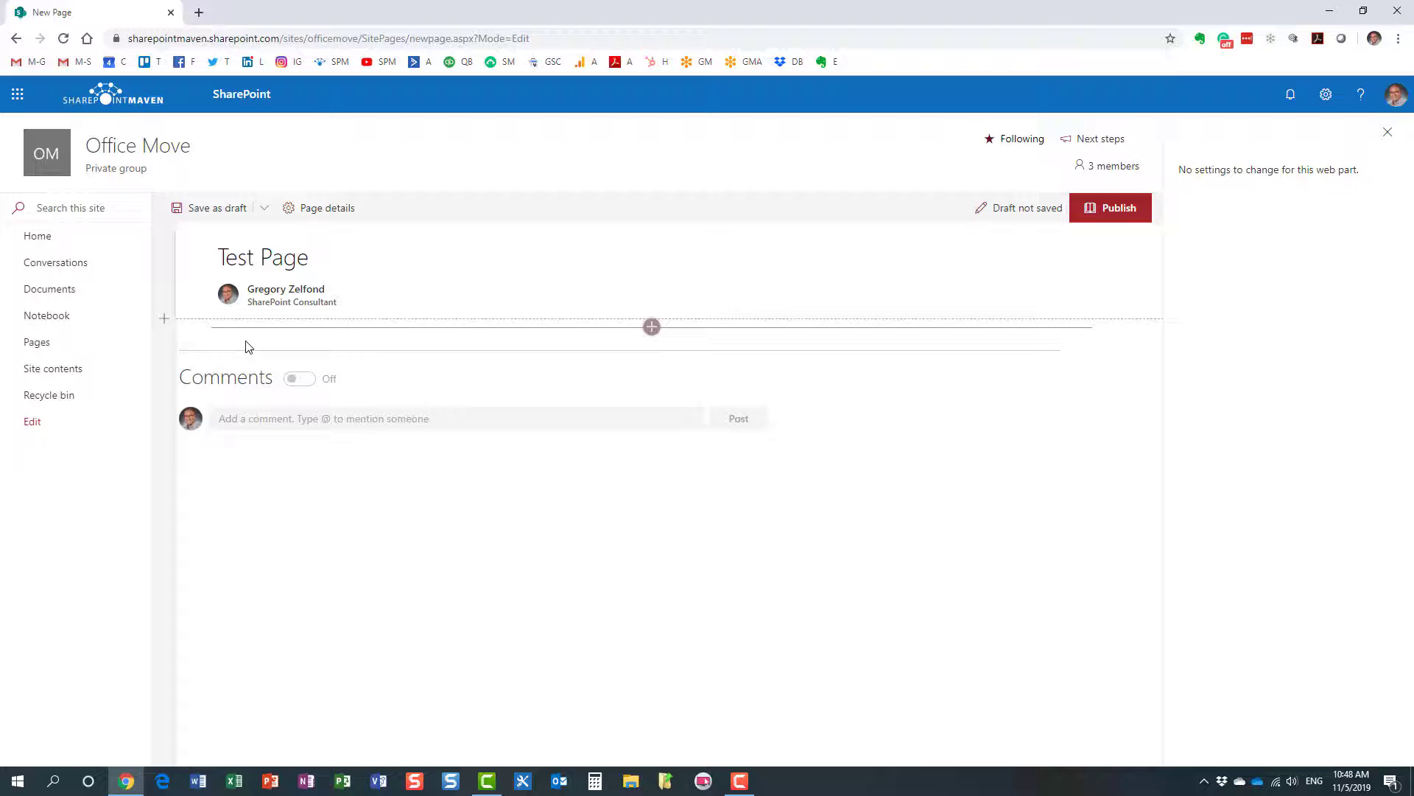
click(164, 318)
Step: Add a Text web part reading 'Some text' to the first column
click(370, 359)
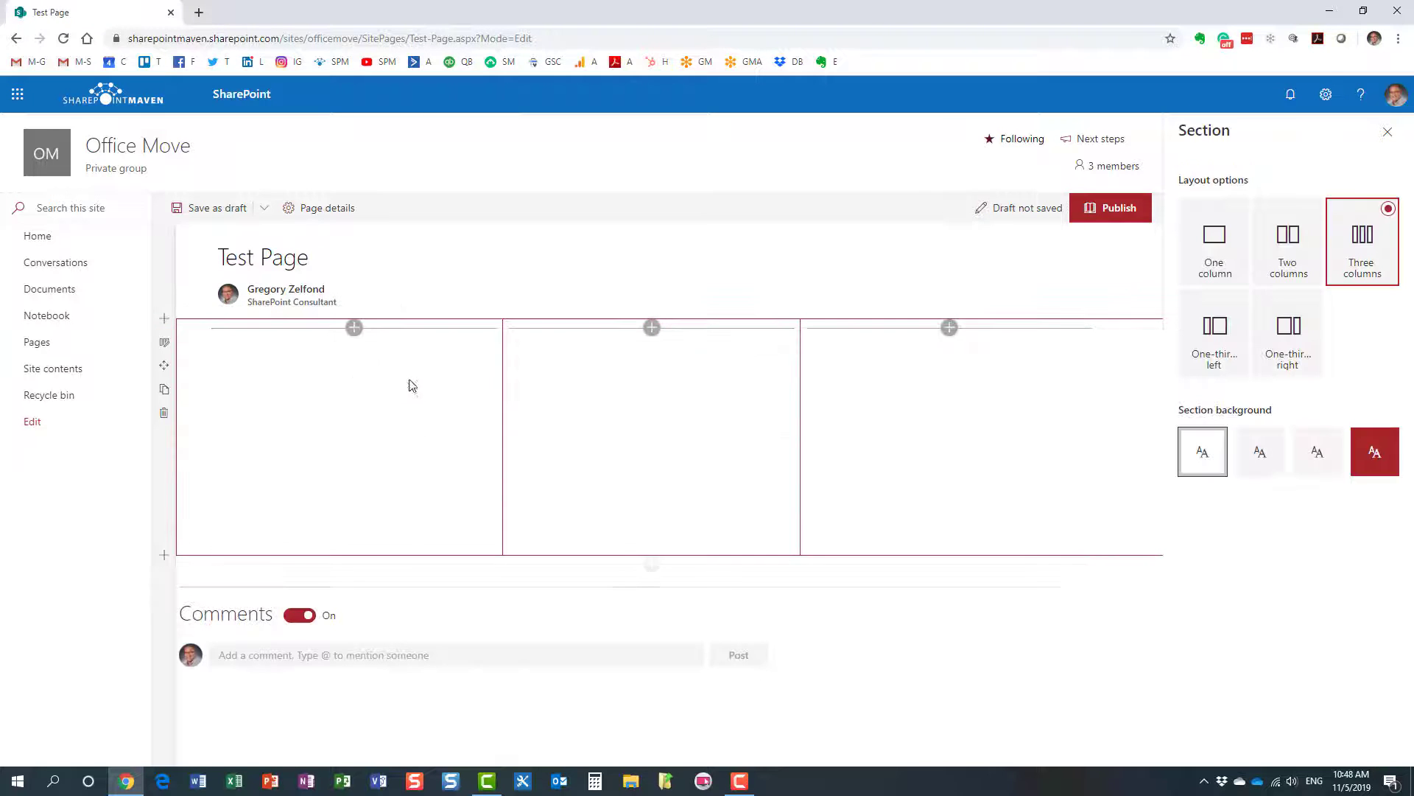
click(354, 327)
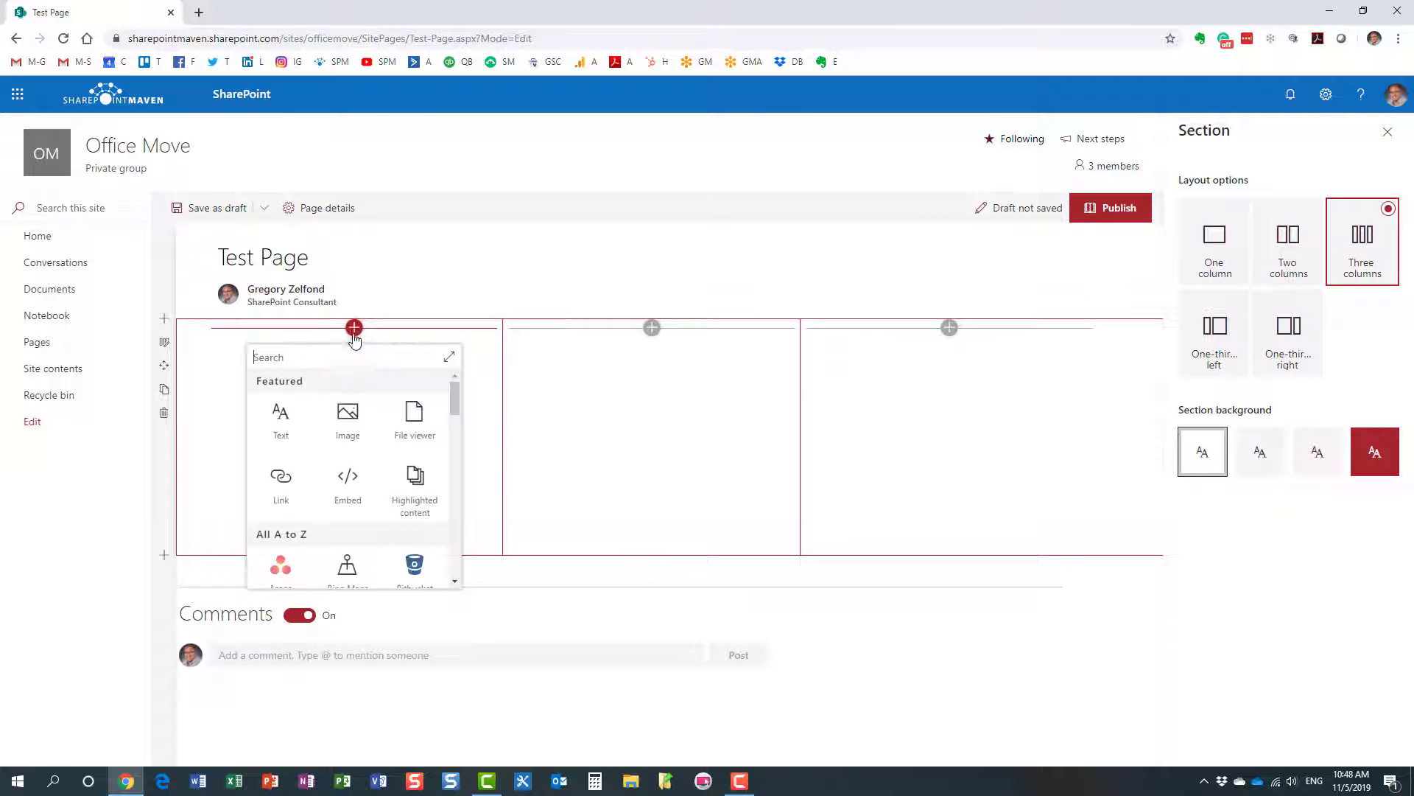
click(282, 420)
text(Some text)
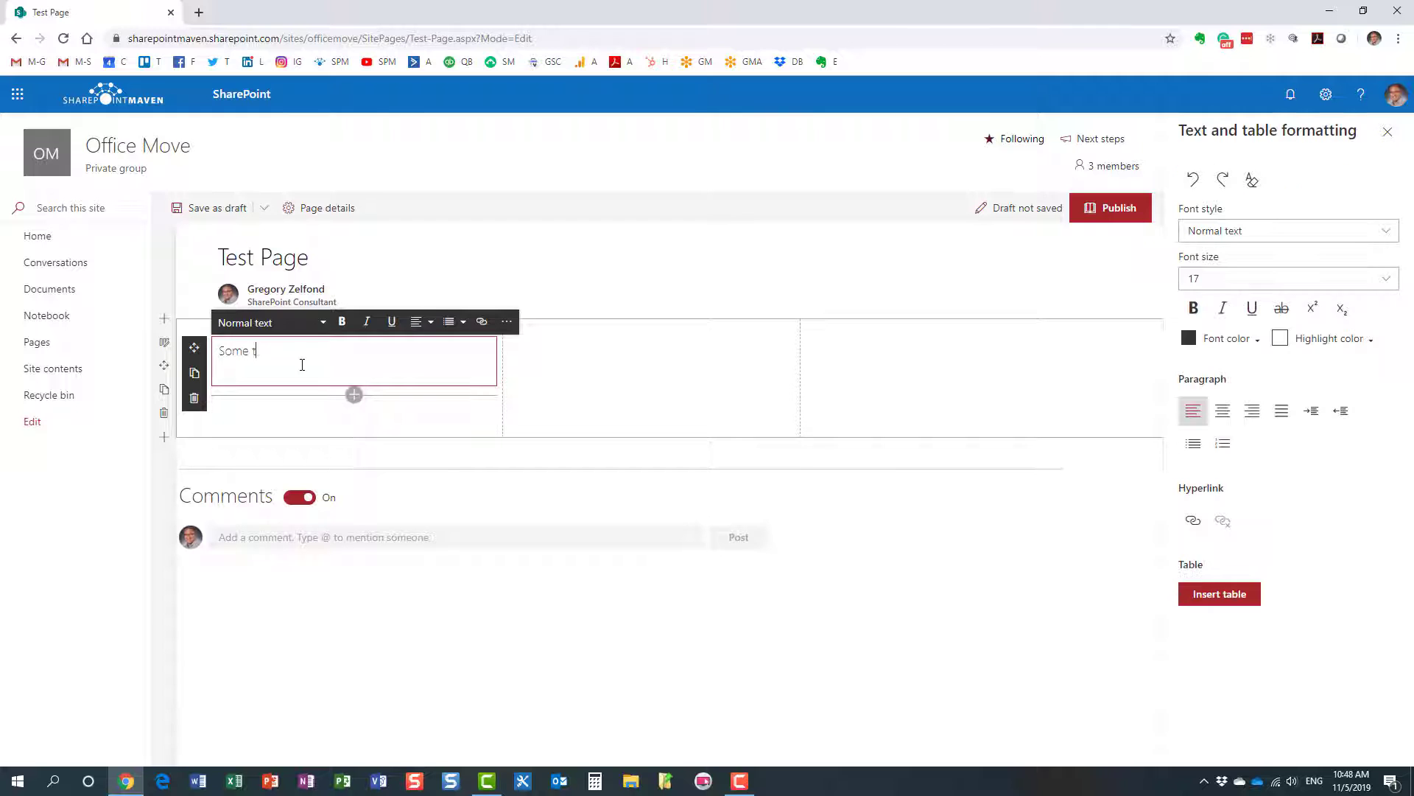
Step: Add a Countdown Timer web part to the second column
click(652, 327)
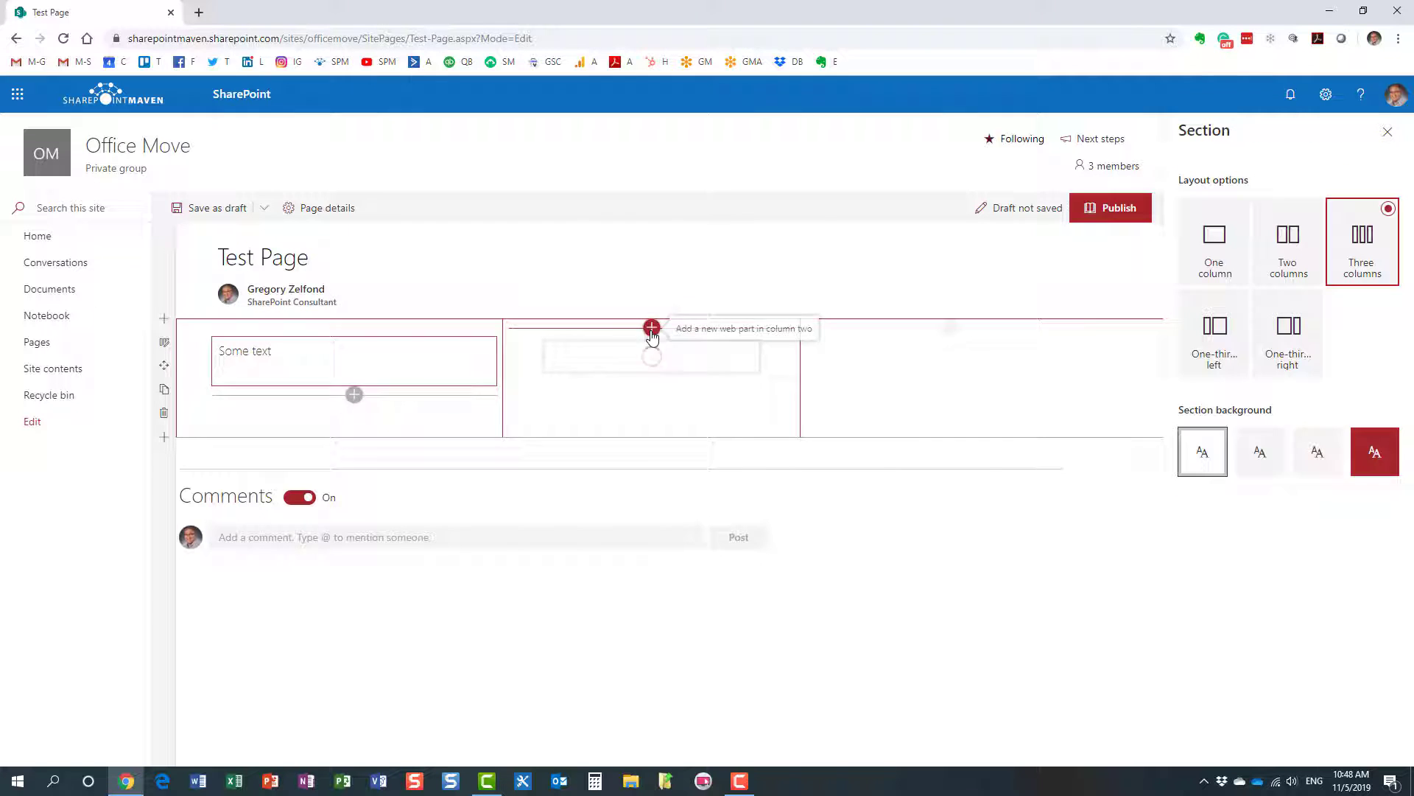
scroll(649, 475, down, 5)
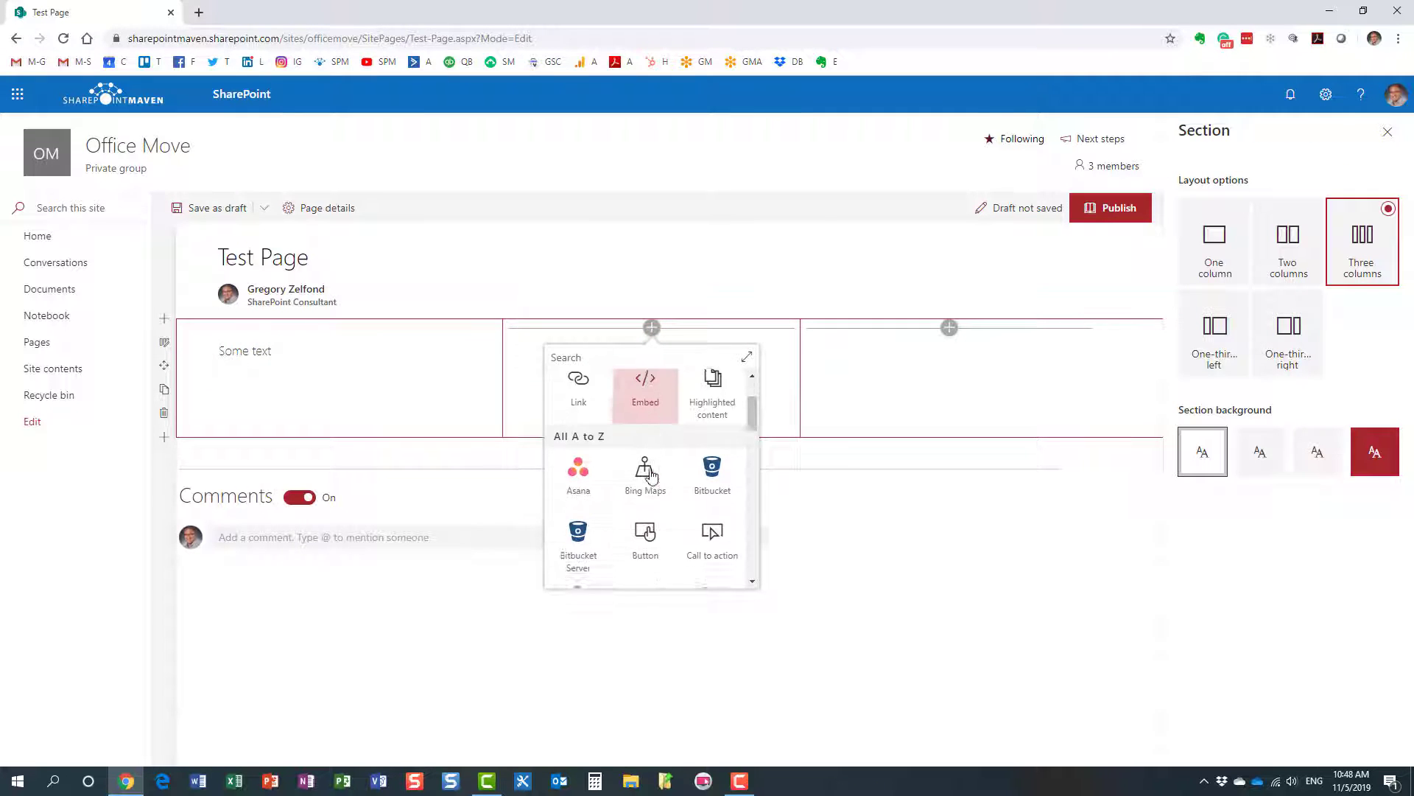
scroll(676, 470, down, 2)
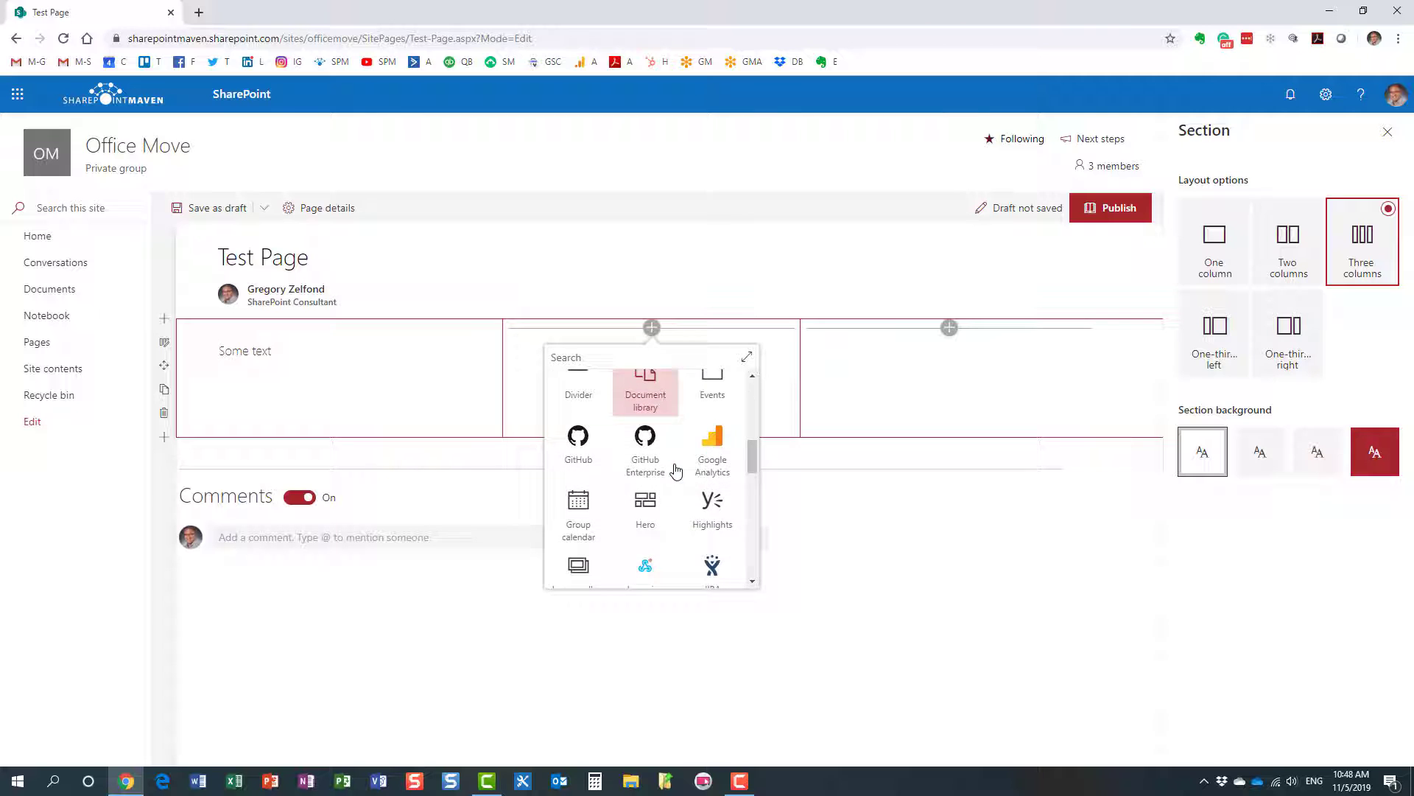
scroll(676, 470, up, 3)
scroll(676, 470, down, 3)
scroll(676, 470, up, 3)
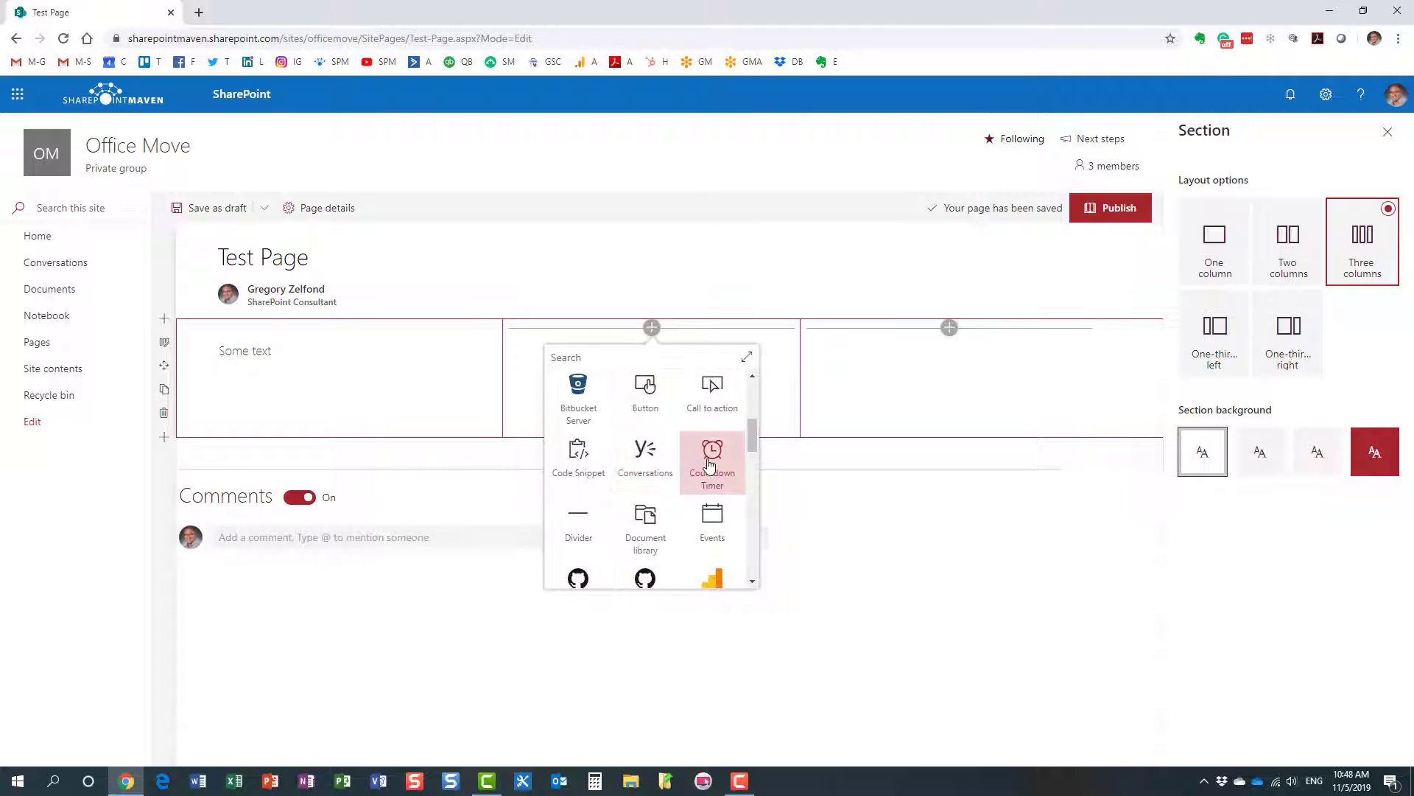
click(710, 460)
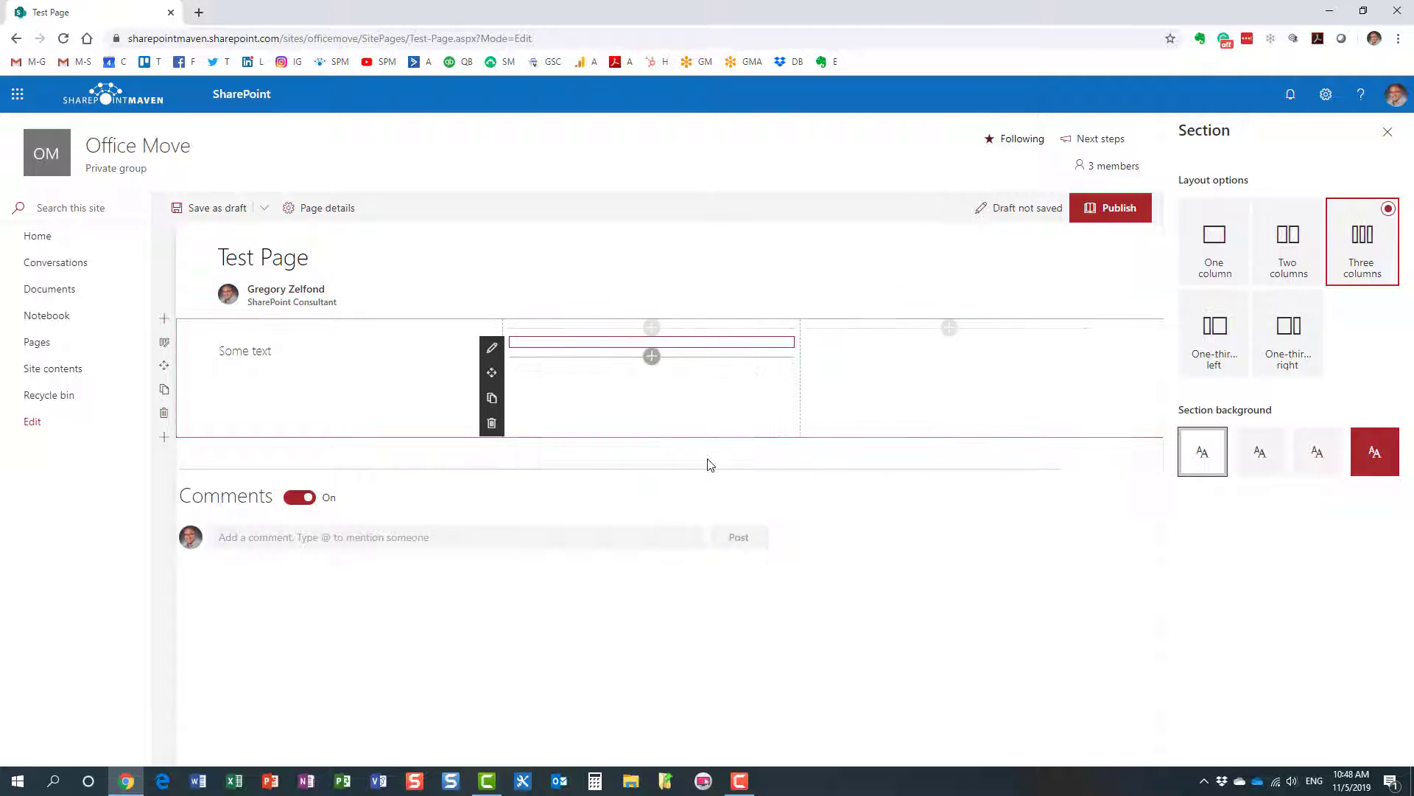
Step: Add a Document library web part showing Documents to the third column
click(949, 327)
scroll(936, 466, down, 5)
scroll(937, 464, down, 3)
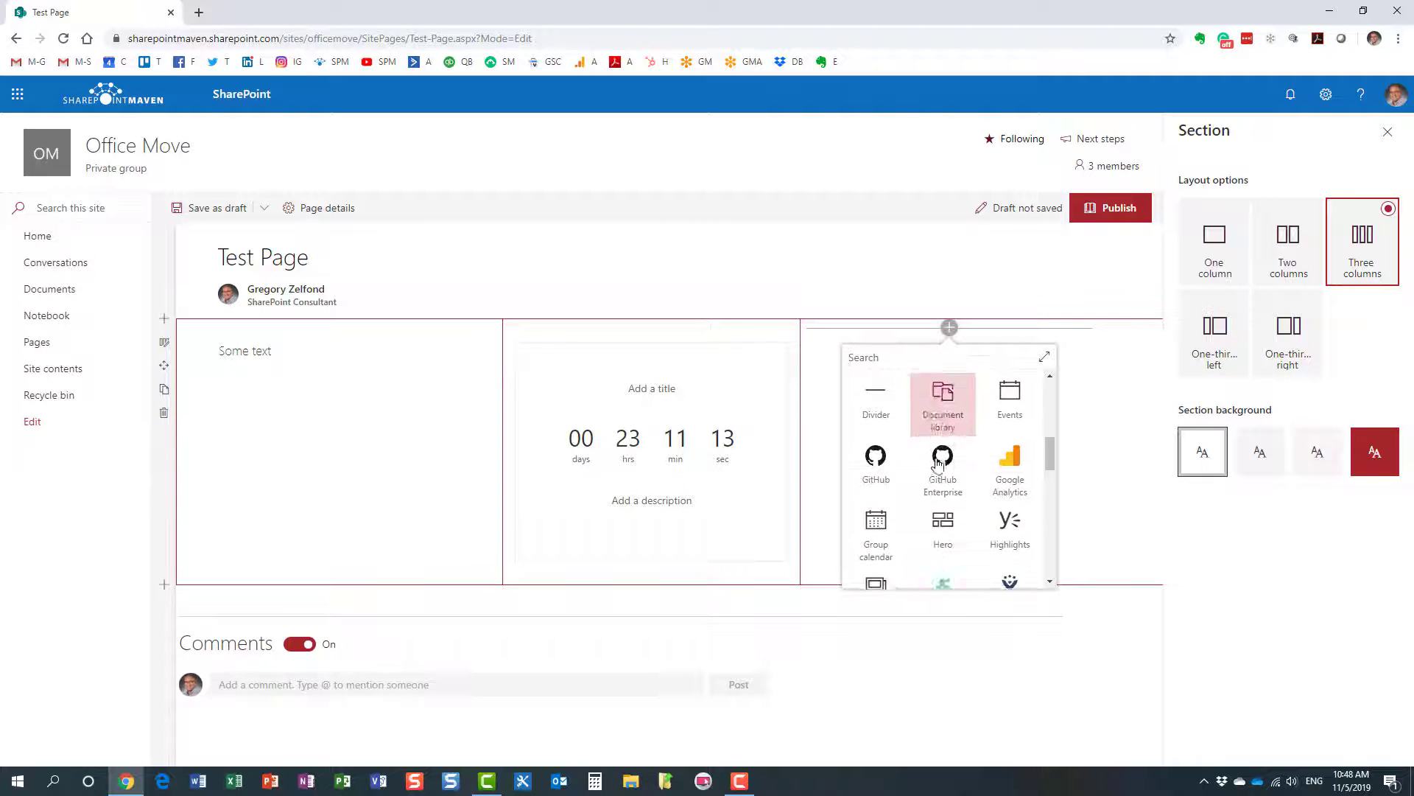
scroll(946, 460, up, 2)
scroll(954, 456, down, 1)
scroll(945, 453, up, 2)
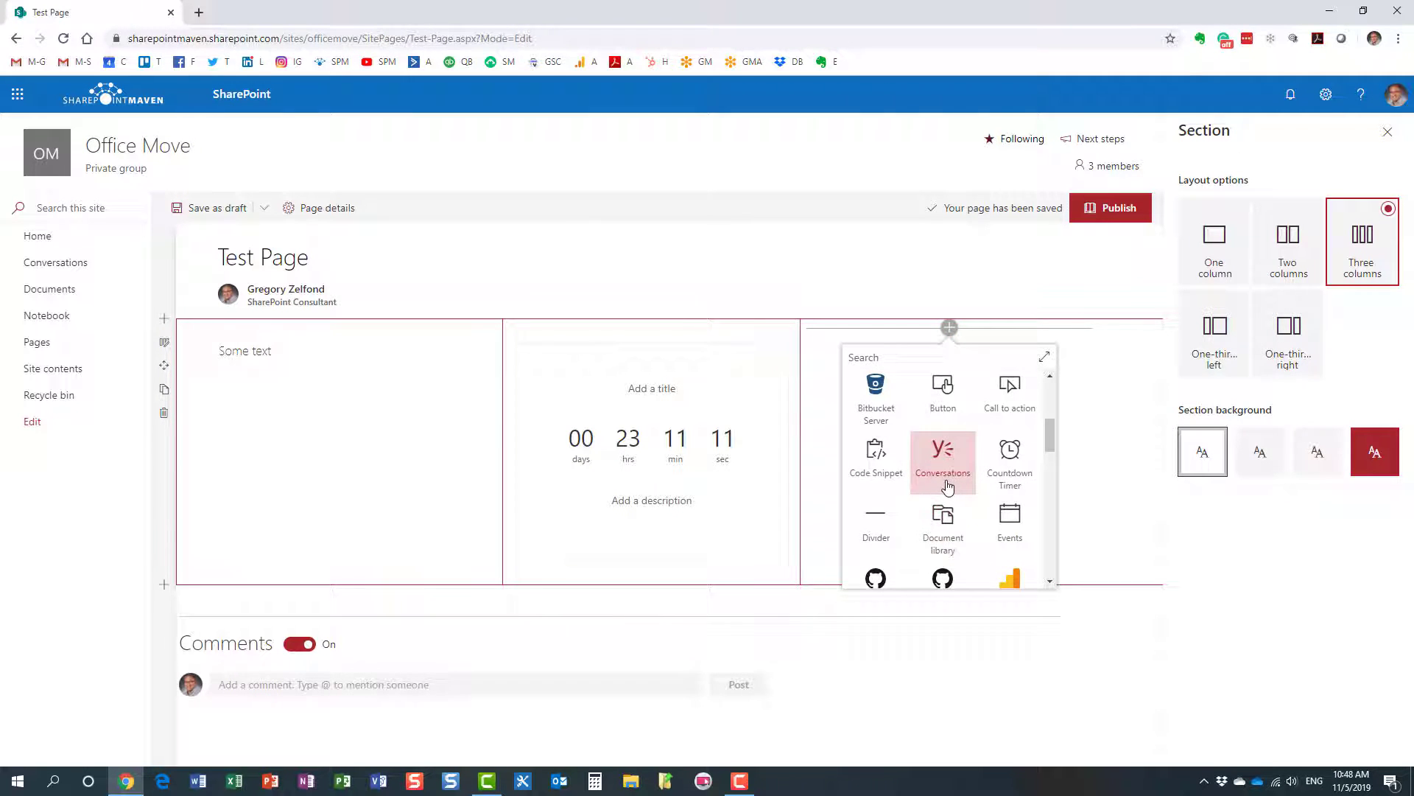
scroll(946, 515, down, 1)
click(944, 519)
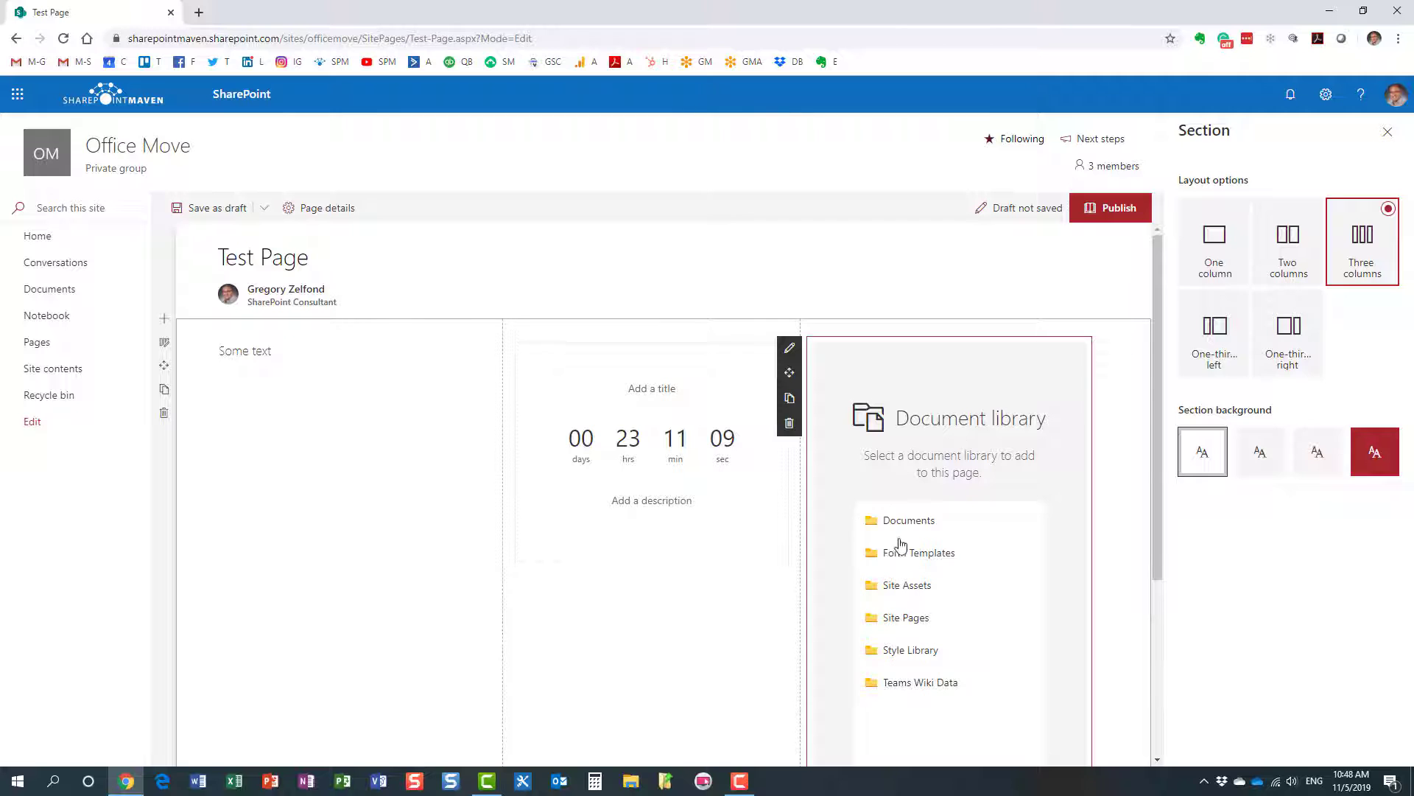
click(907, 520)
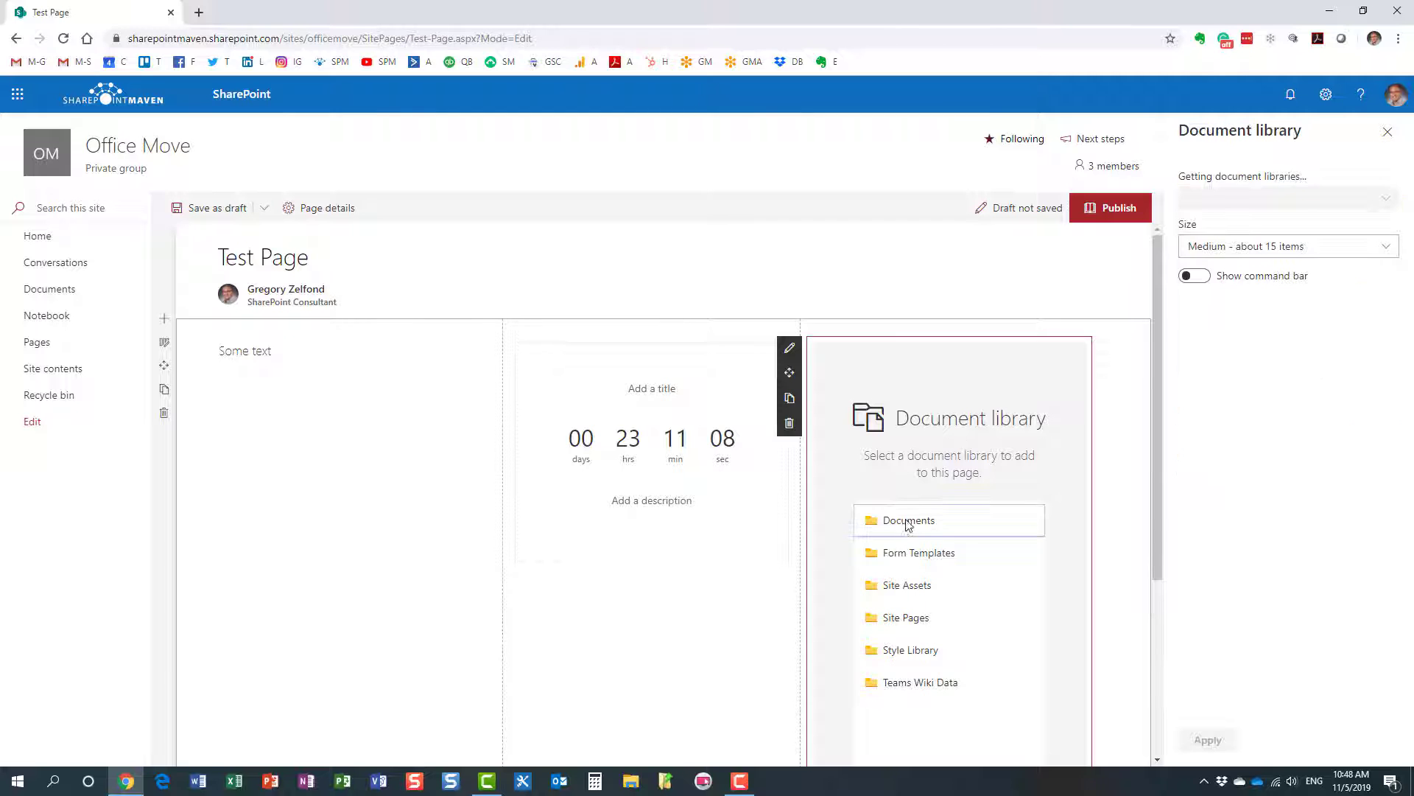
Step: Publish Test Page and close the 'Help others find your page' pane
click(1117, 210)
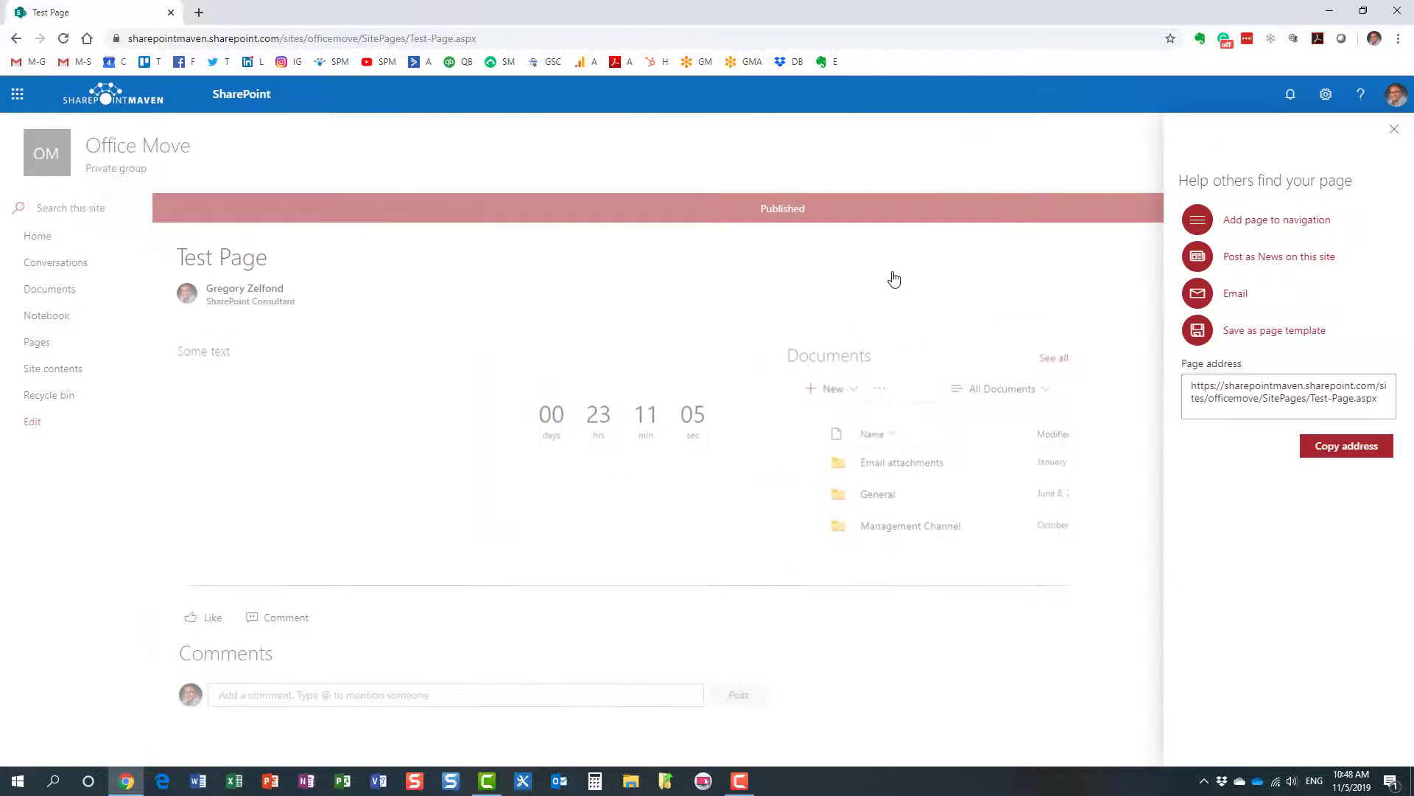
click(1395, 135)
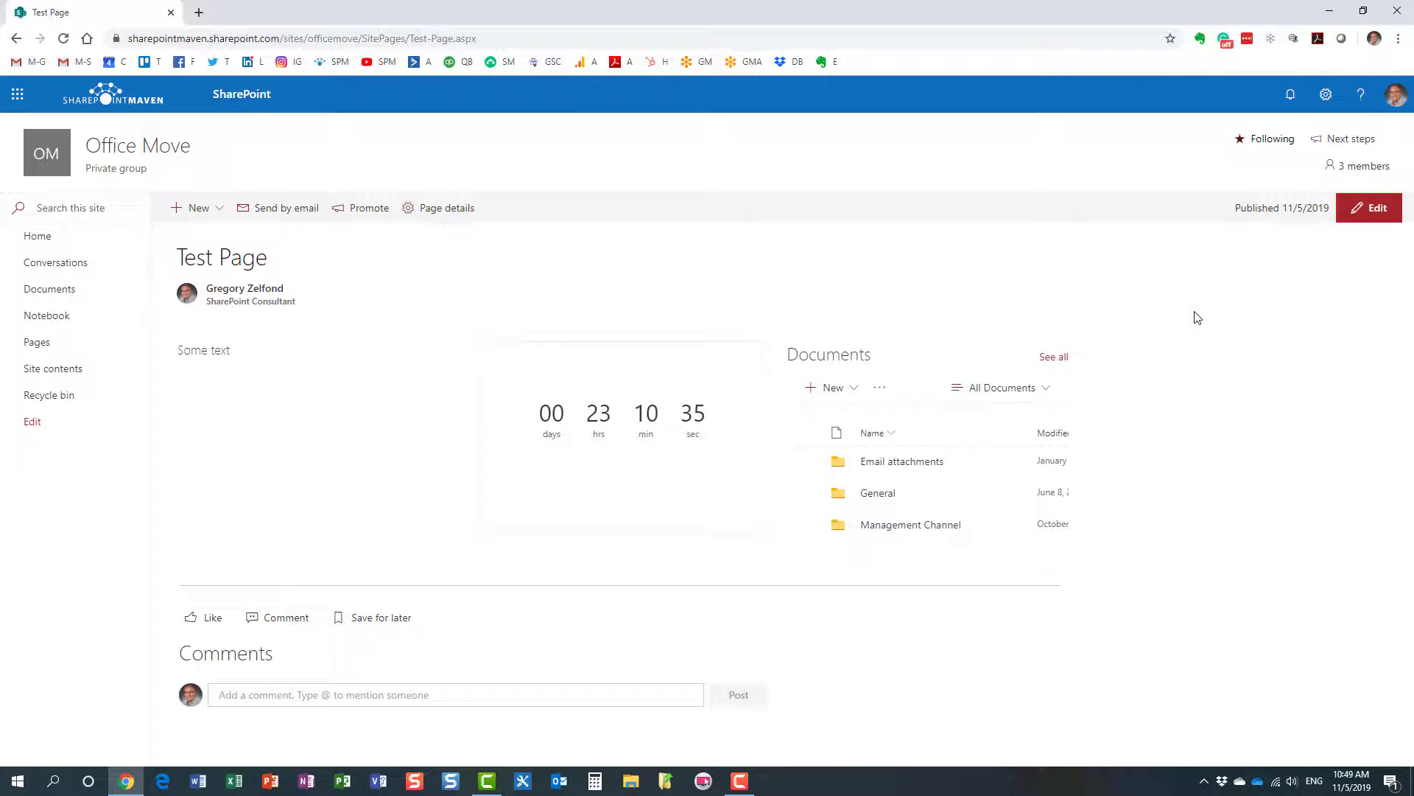
Step: Go through Site contents to Site Pages, showing Test-Page.aspx and Home.aspx
click(1326, 96)
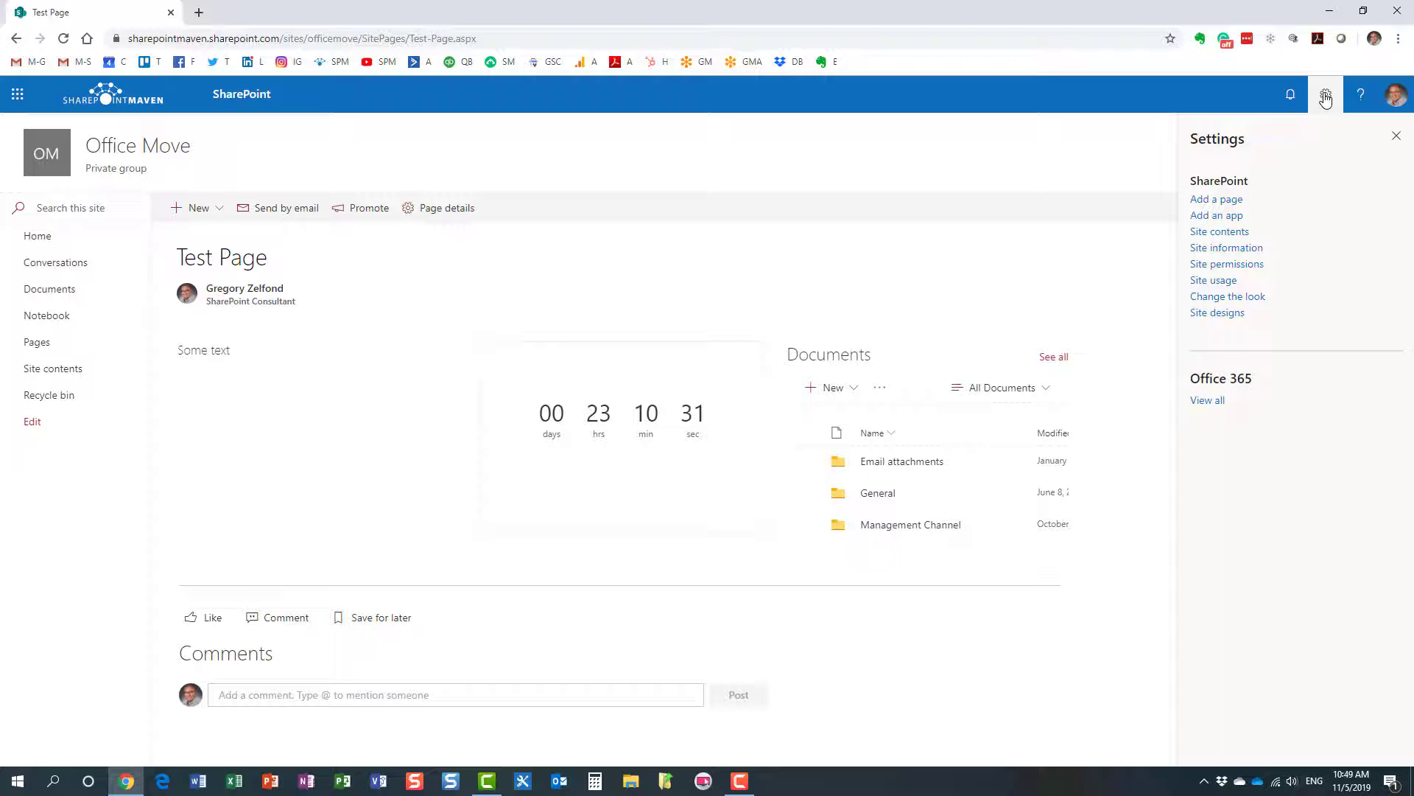
click(1240, 233)
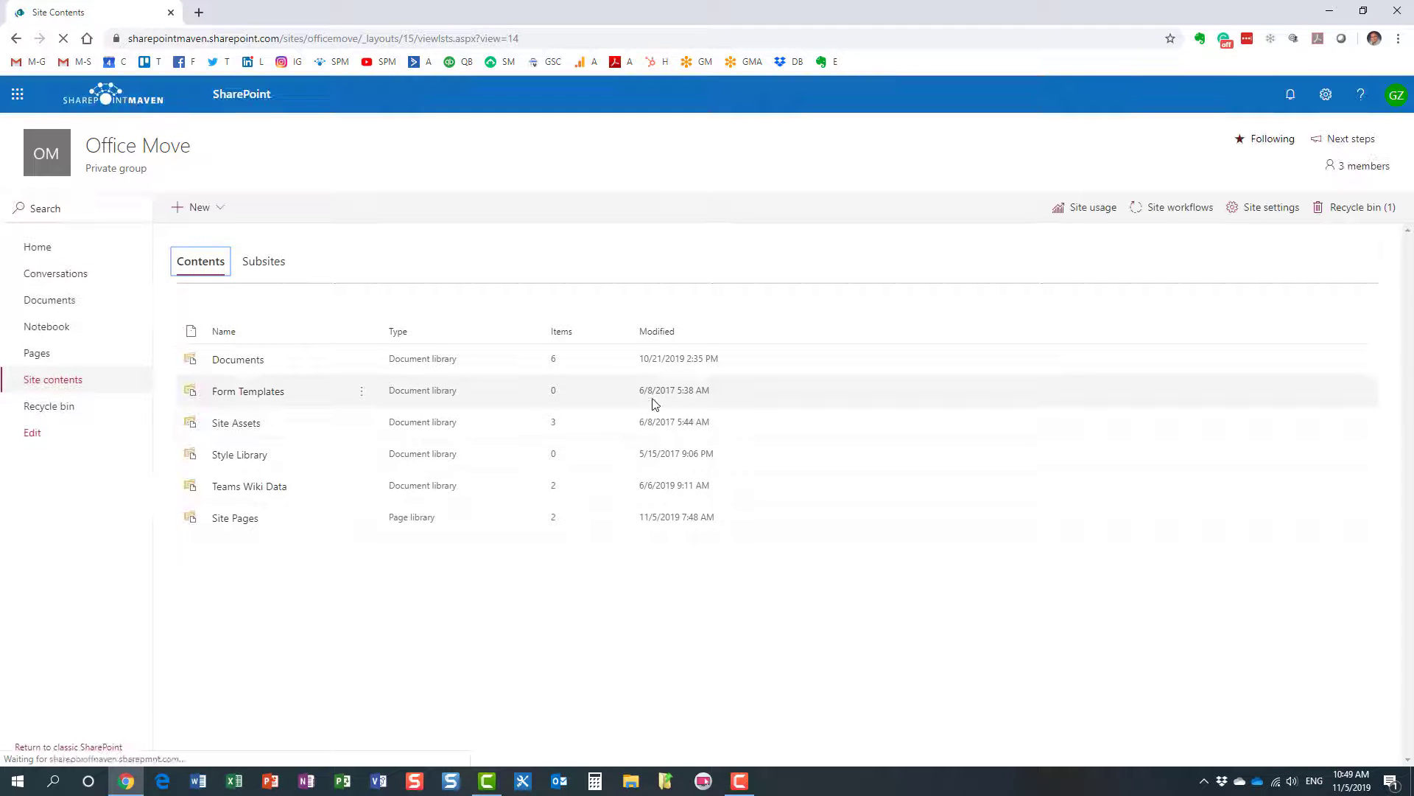
click(236, 518)
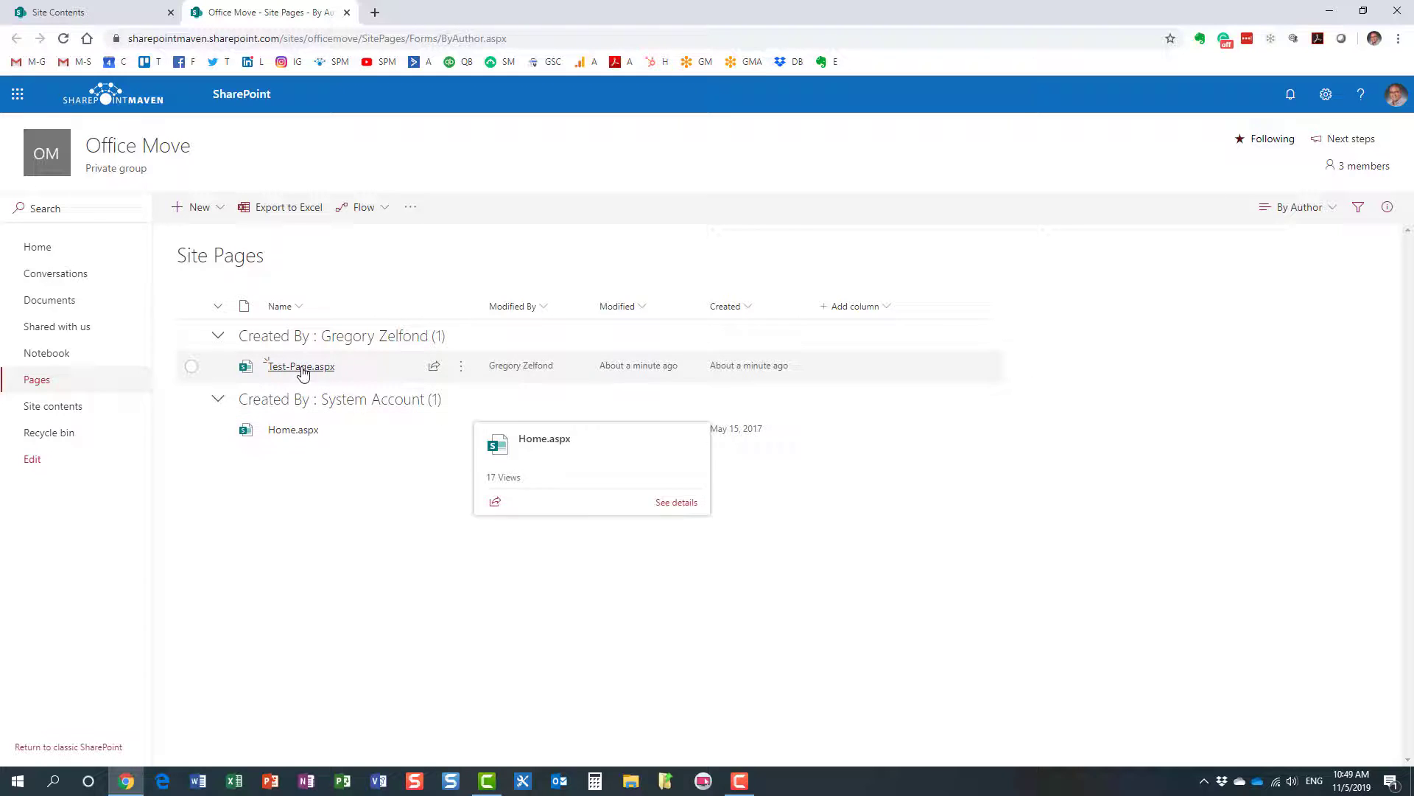
mouse_move(316, 375)
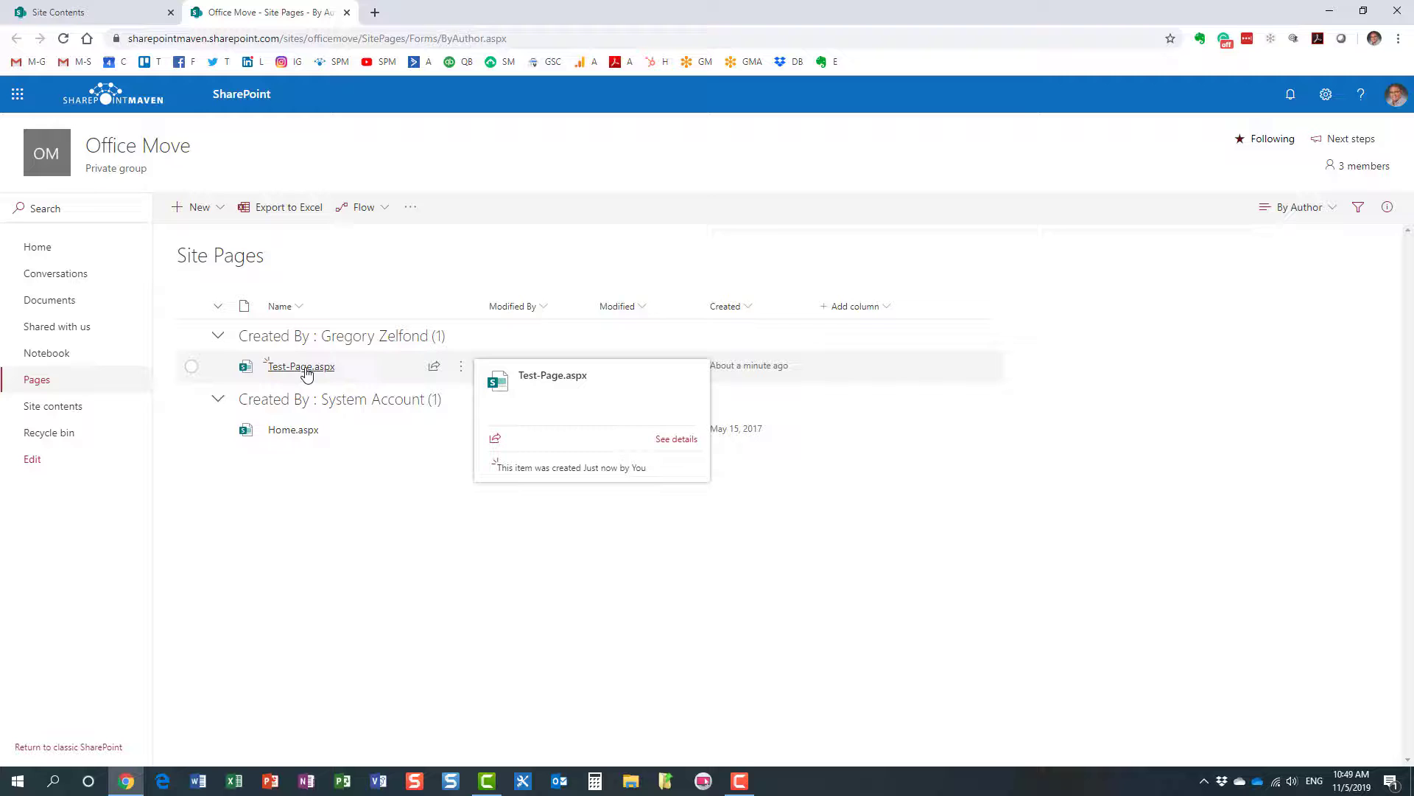
Step: Copy Test-Page.aspx into Site Pages, creating Test-Page1.aspx
right_click(307, 376)
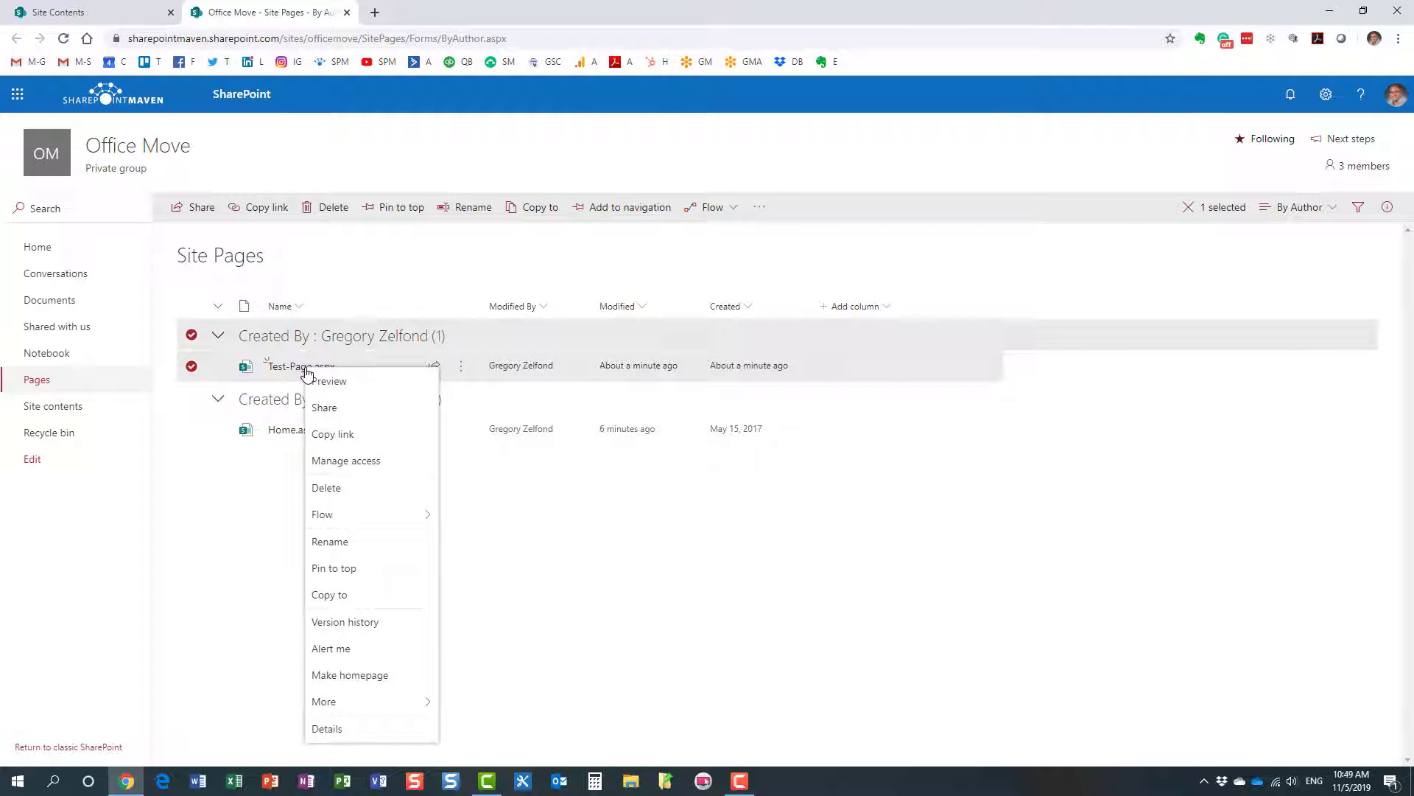
click(349, 596)
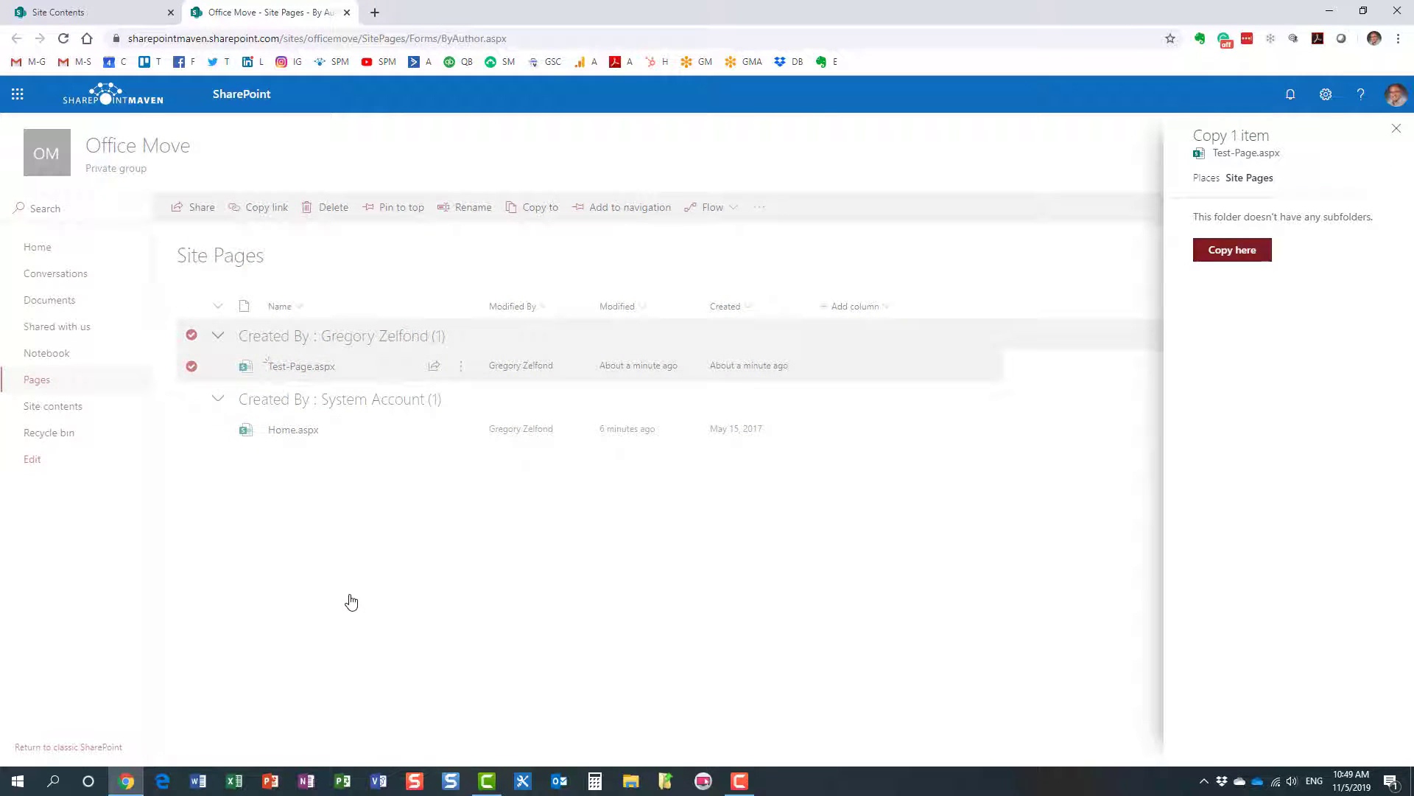
click(1212, 256)
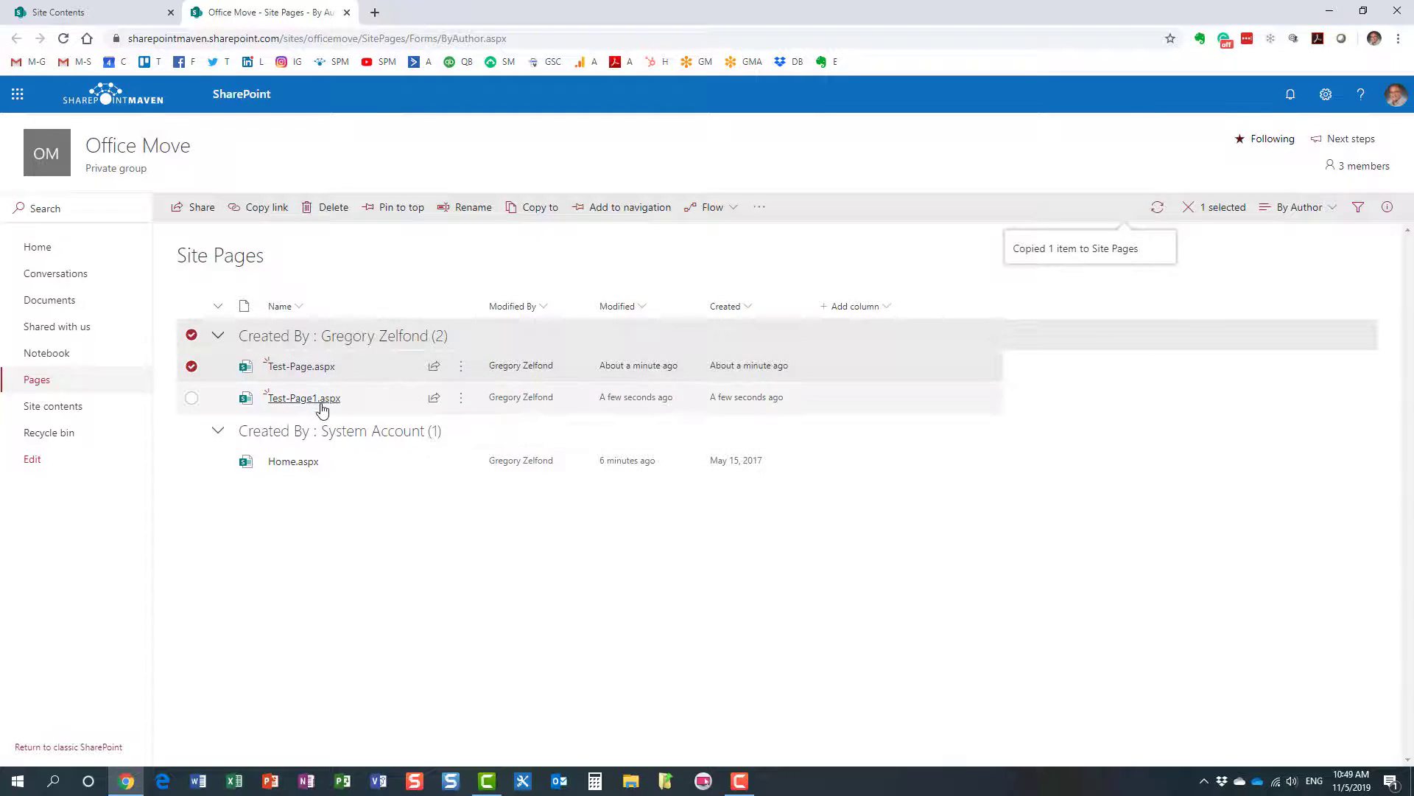
mouse_move(322, 410)
Step: Open Test-Page1.aspx and show the New menu with Page and Copy of this page
click(190, 368)
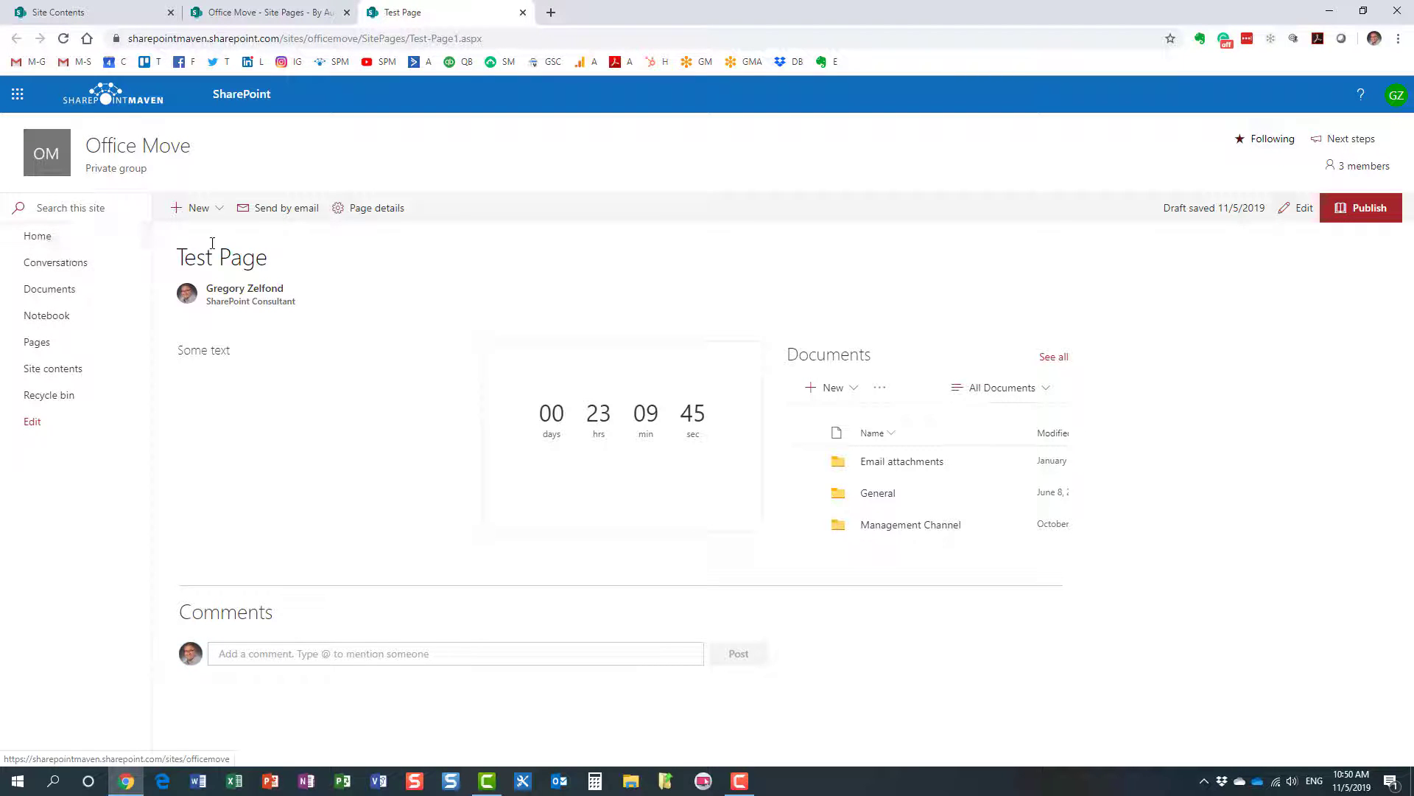
click(213, 213)
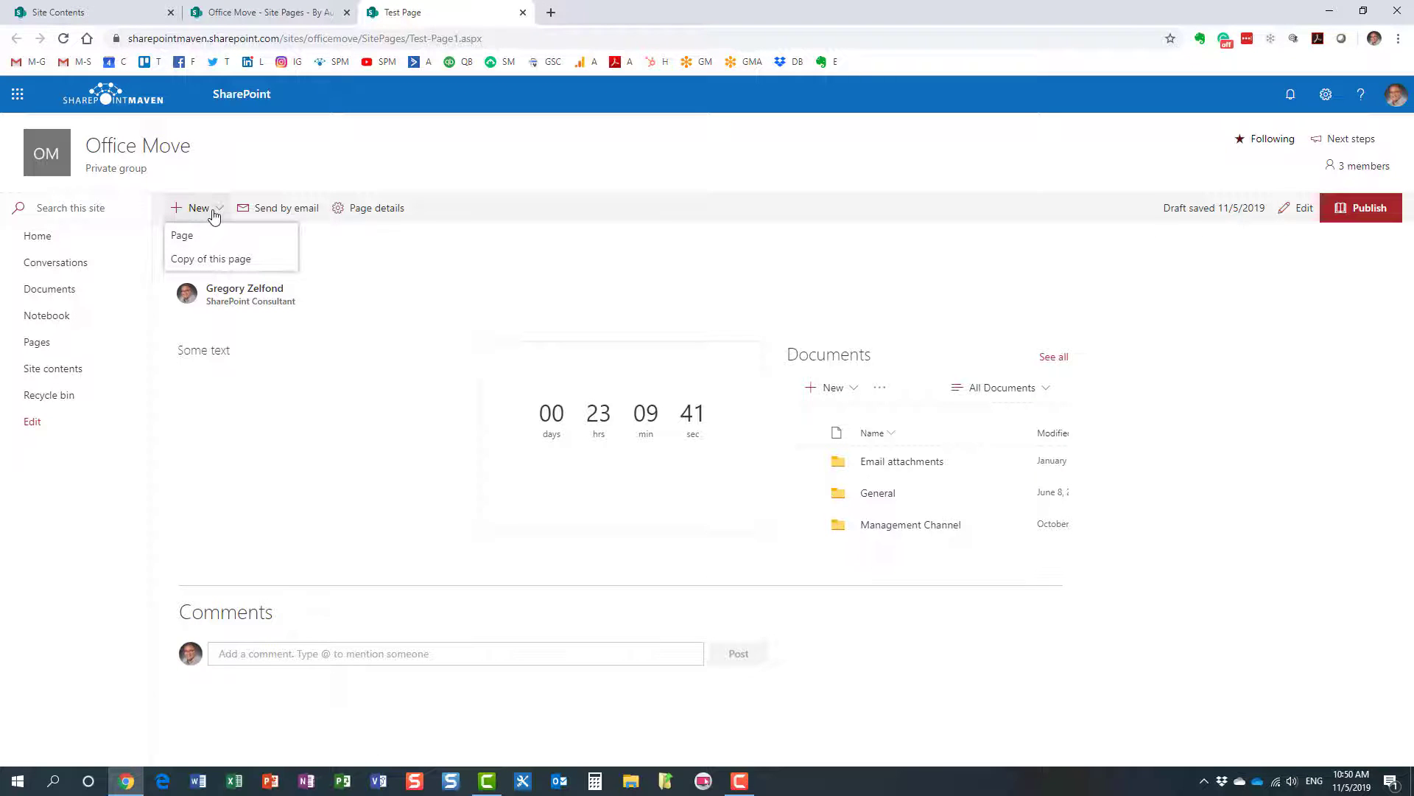
click(288, 173)
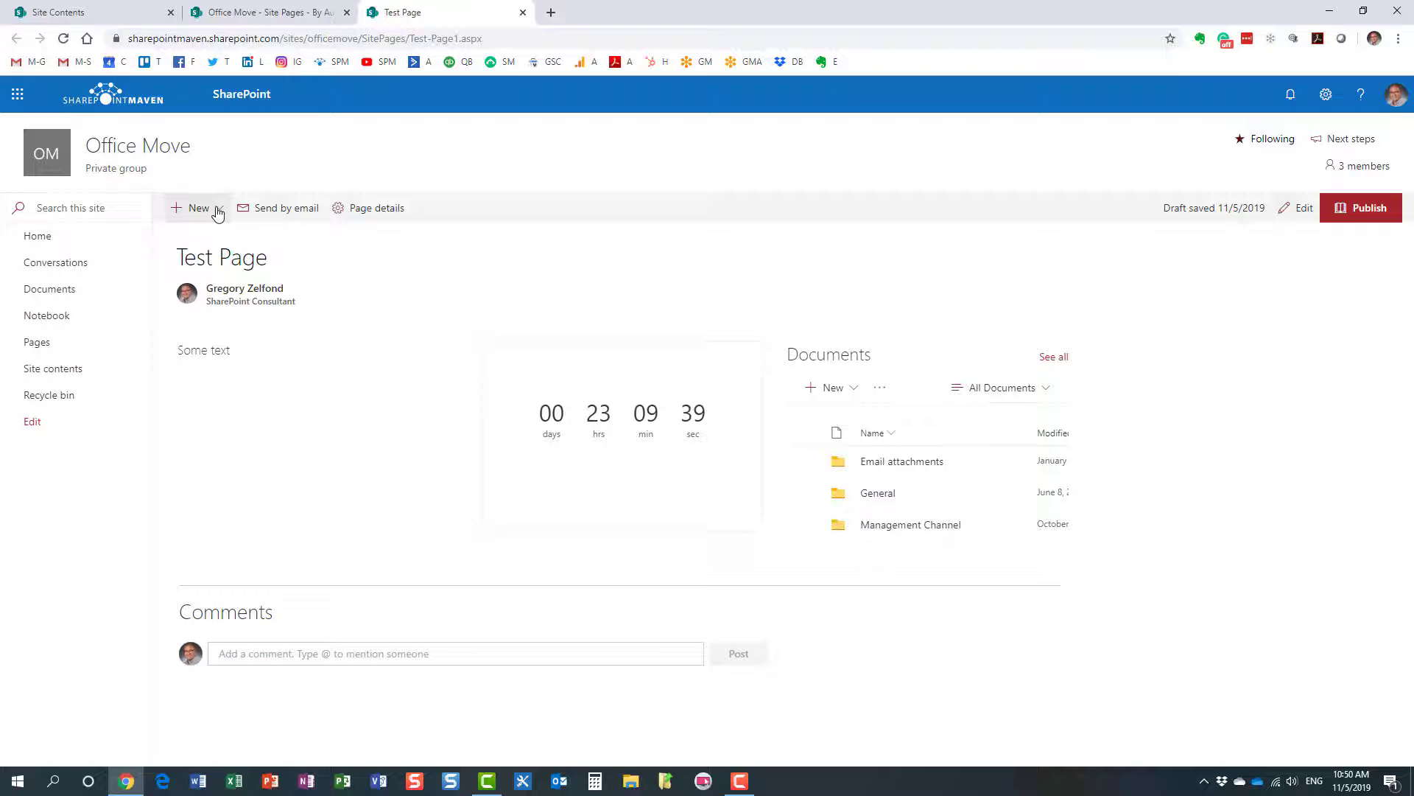
click(218, 212)
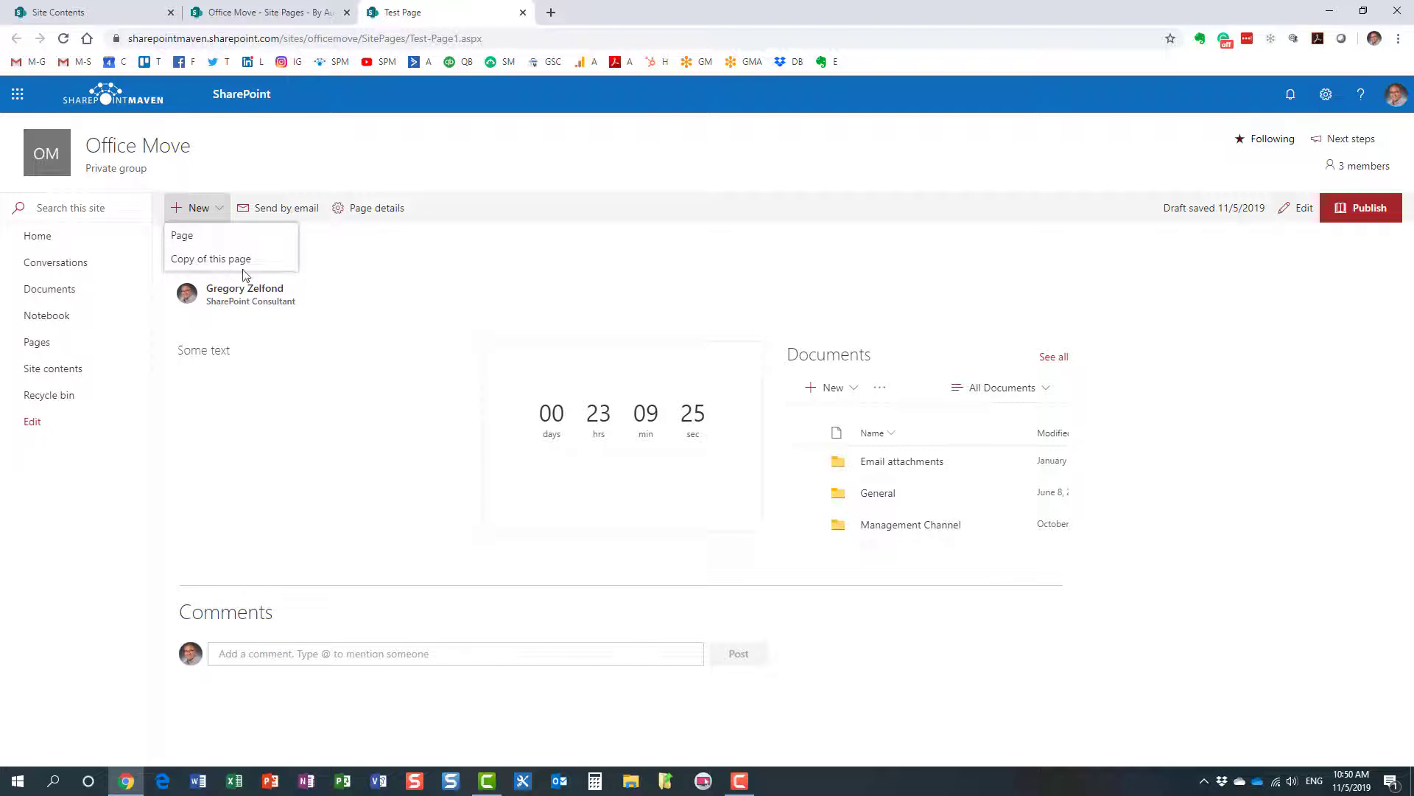
Step: Copy Test Page as 'Another page' and publish it as Another-page.aspx
click(215, 262)
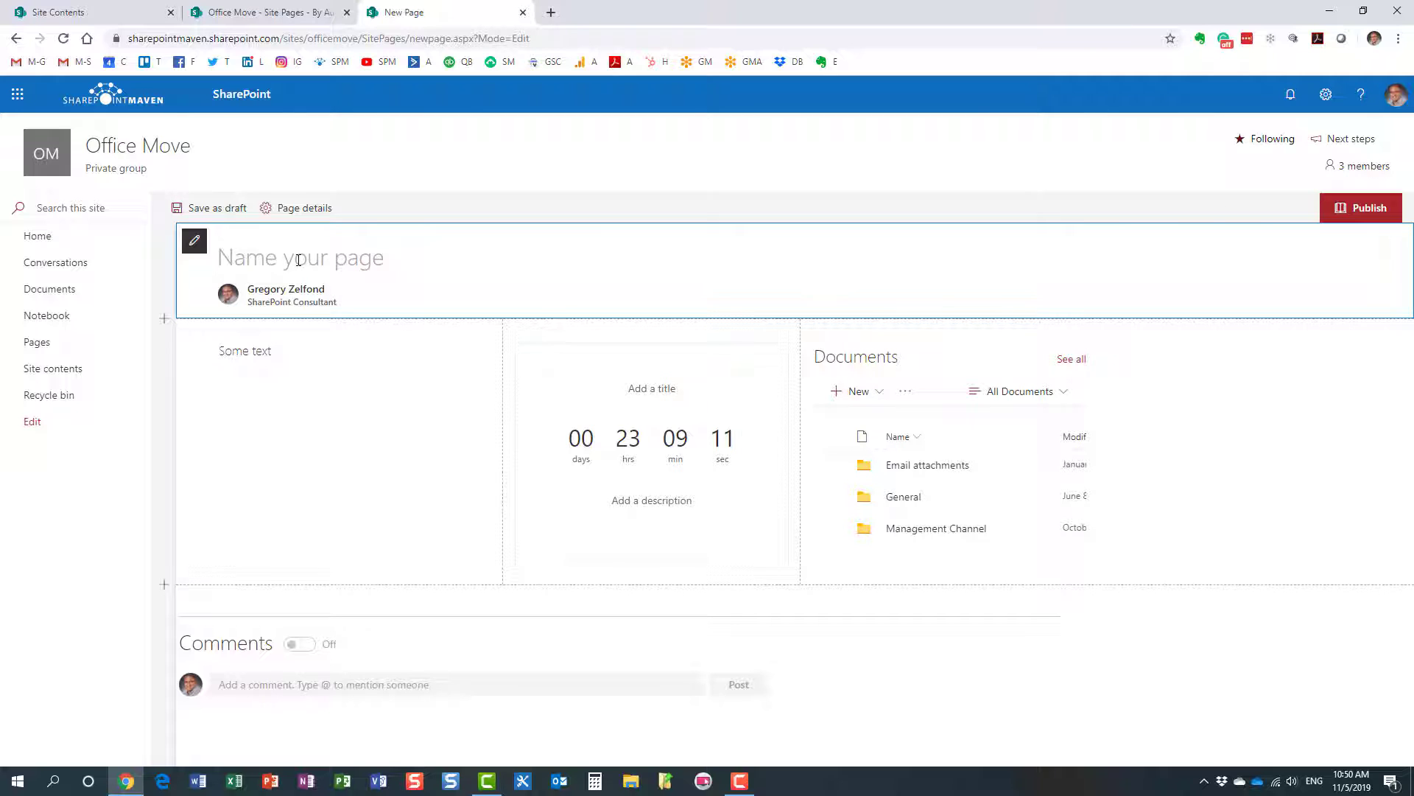
text(Another)
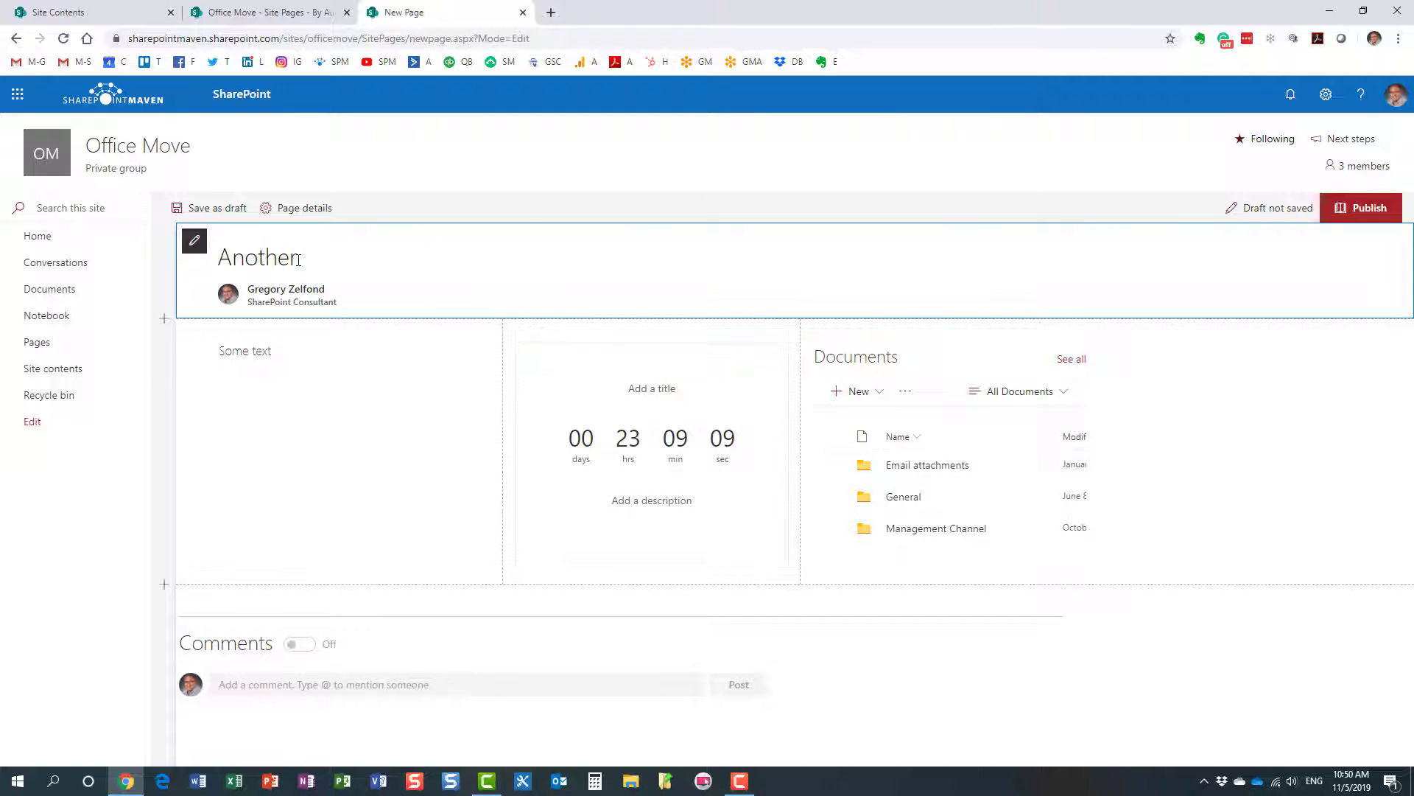
text( page)
click(1361, 210)
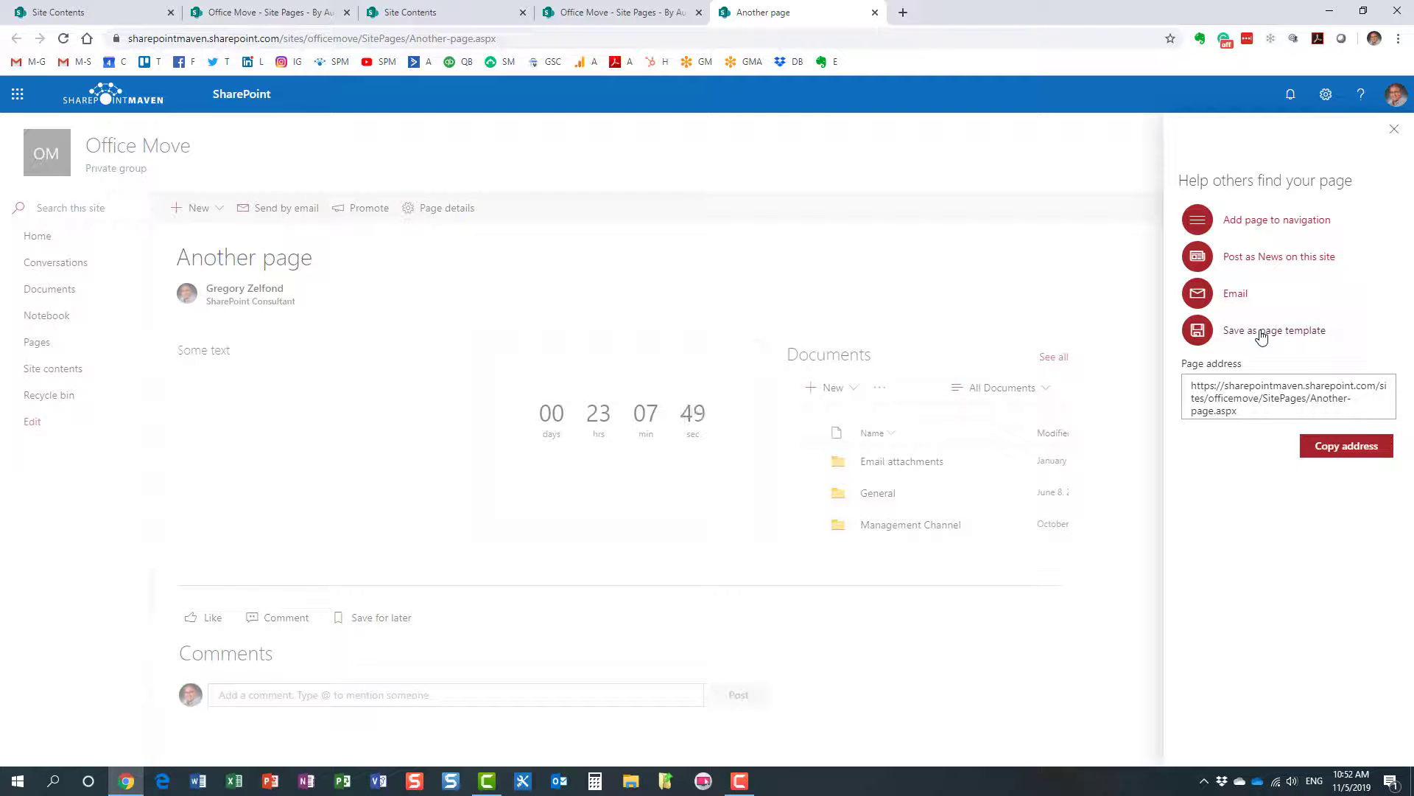
Step: Save Another page as template 'Page Template', stored as Templates/Page-Template.aspx
click(1262, 333)
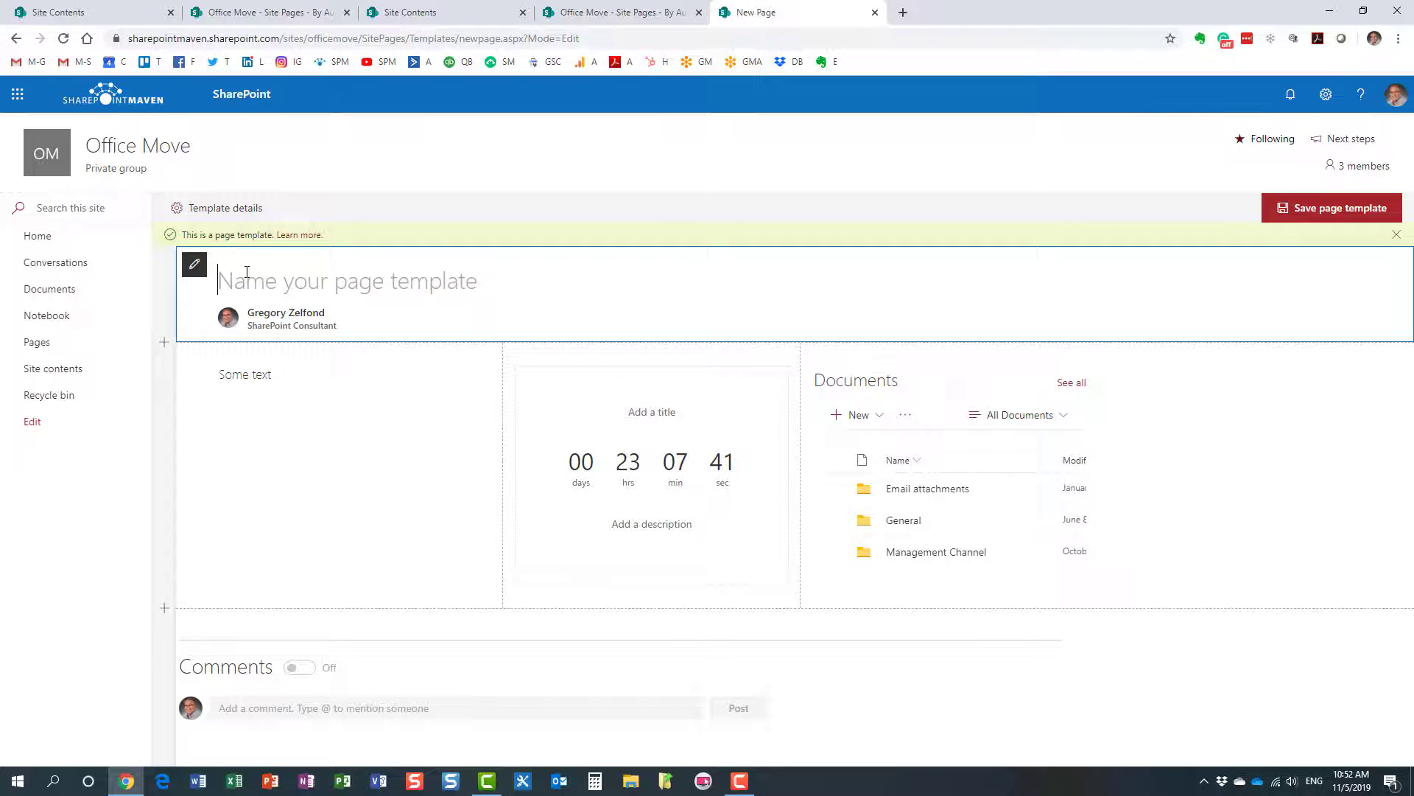
text(Page Templa)
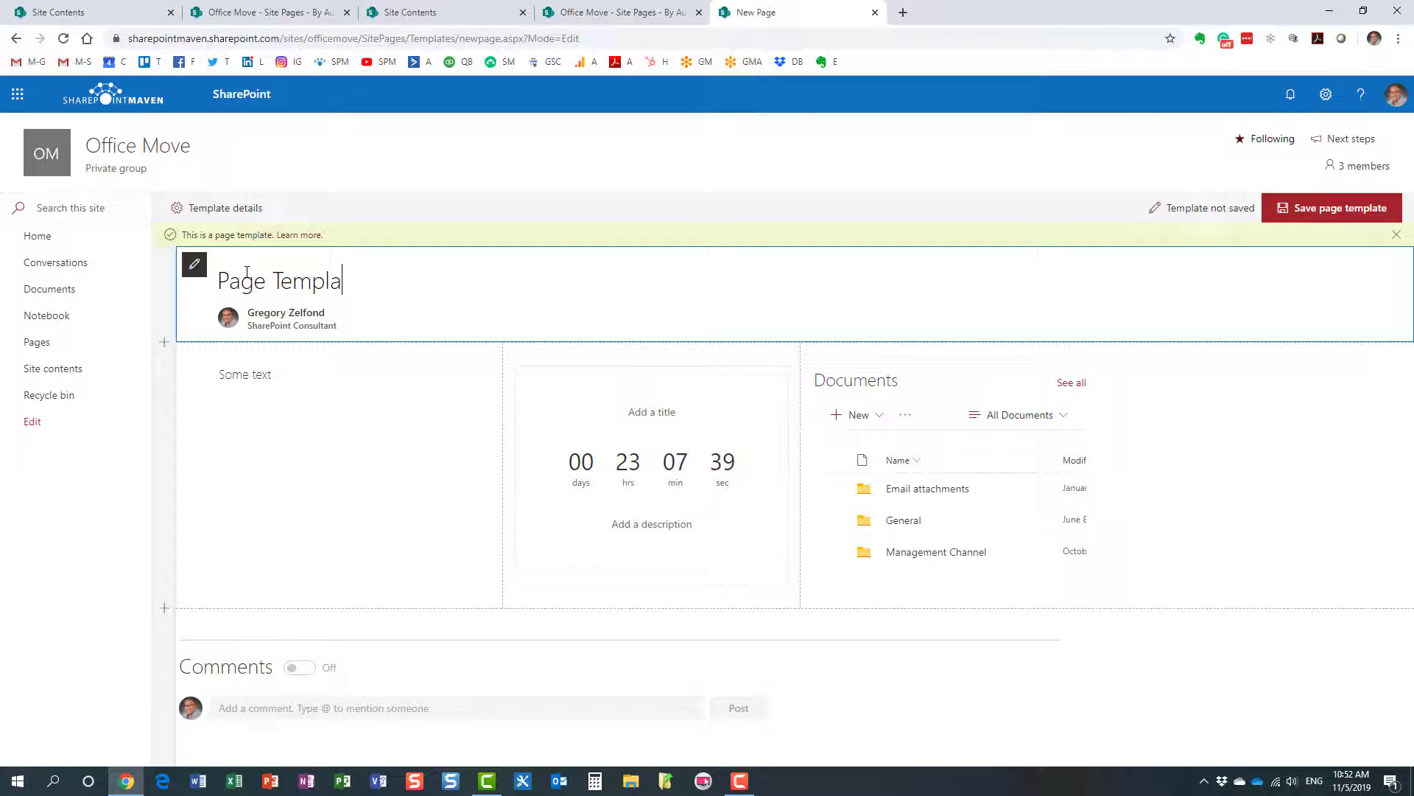
text(te)
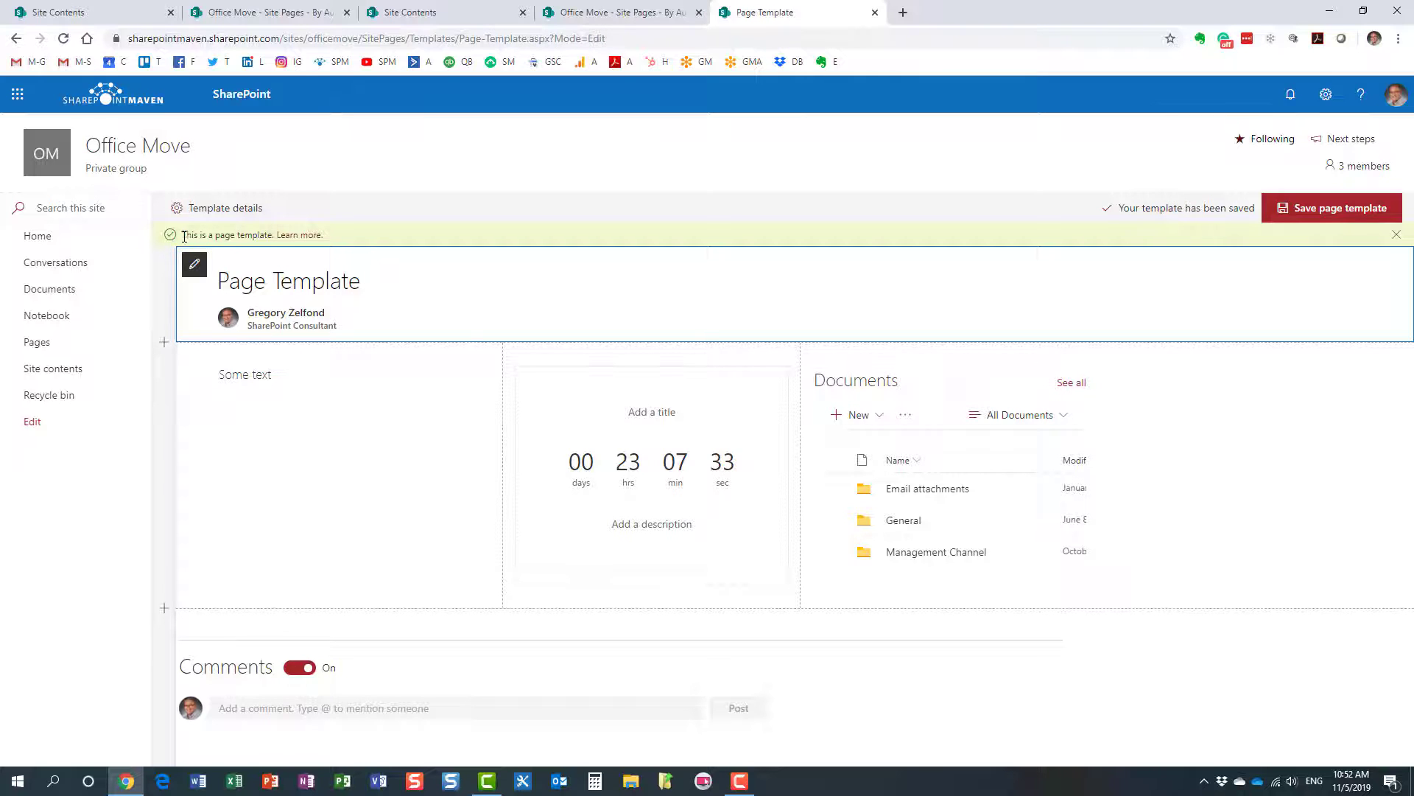
click(1352, 215)
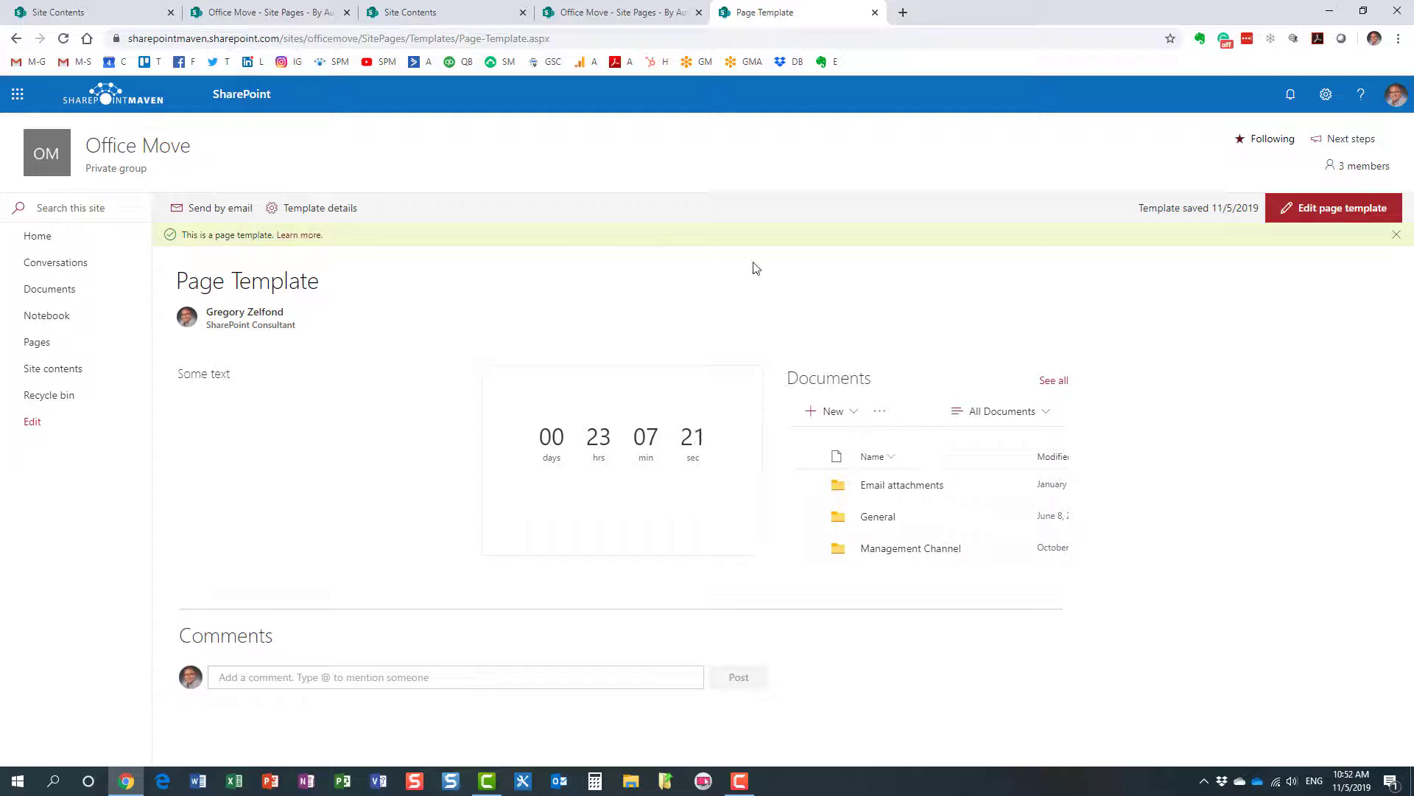
Step: Check Page-Template.aspx in the Site Pages Templates folder, then return to the Office Move home
click(1326, 95)
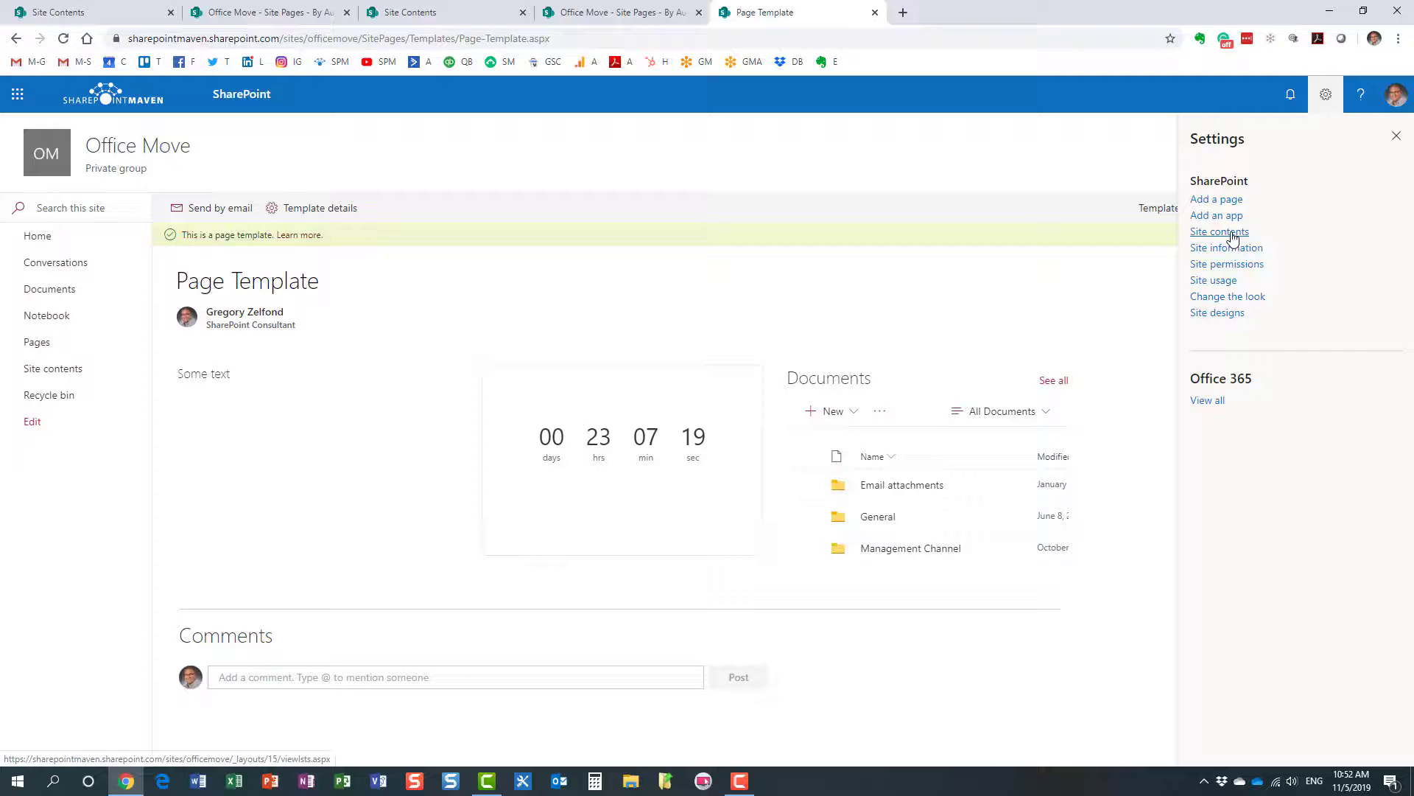
click(1232, 234)
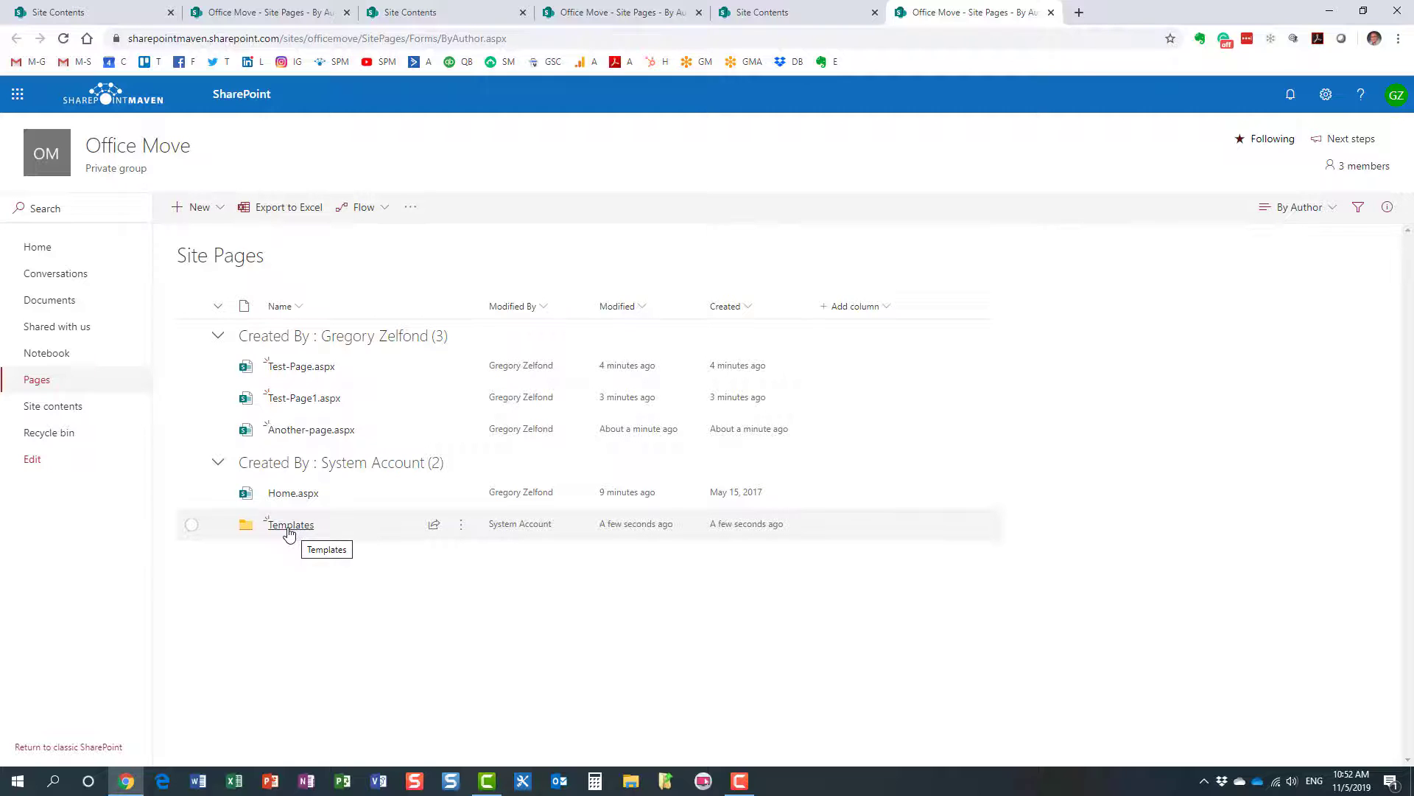
click(289, 528)
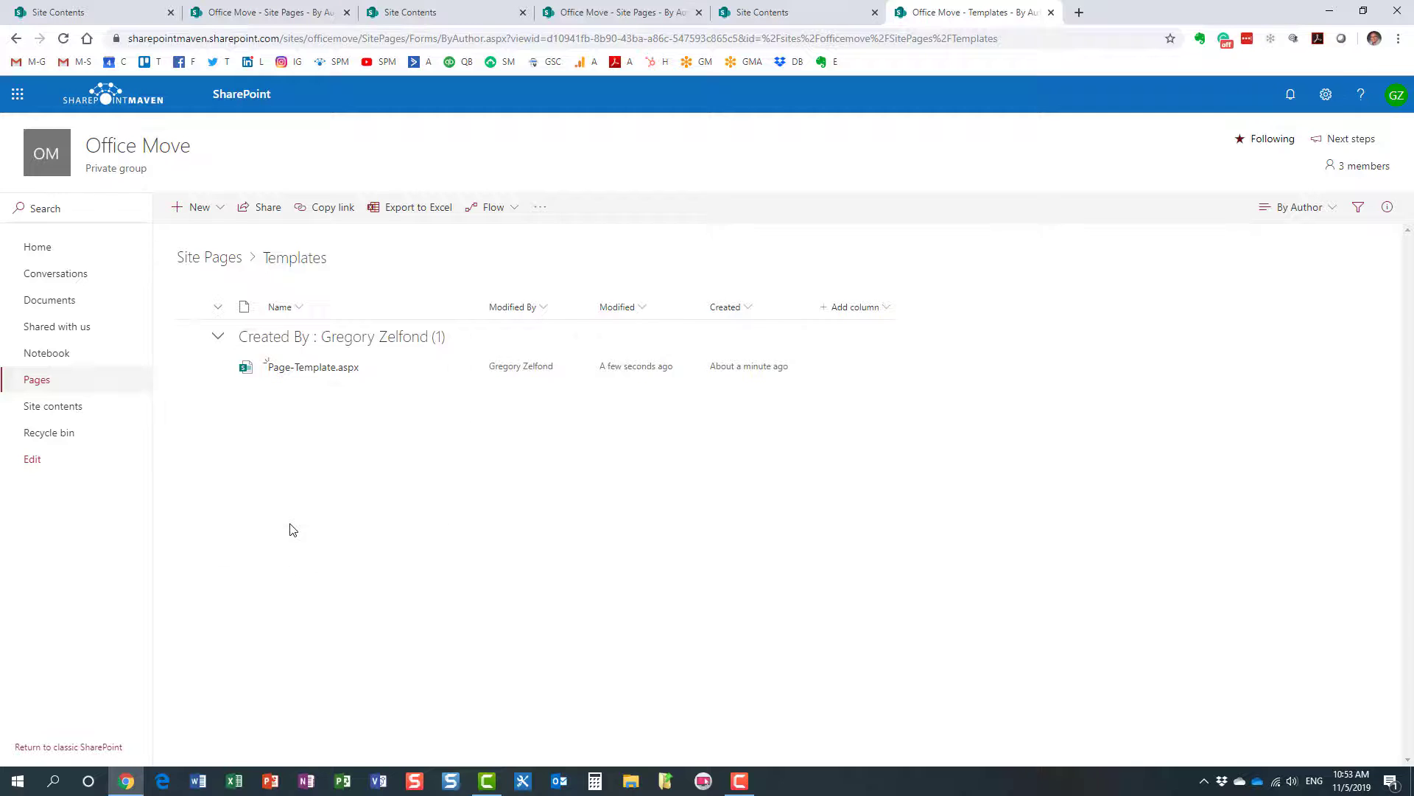
mouse_move(271, 377)
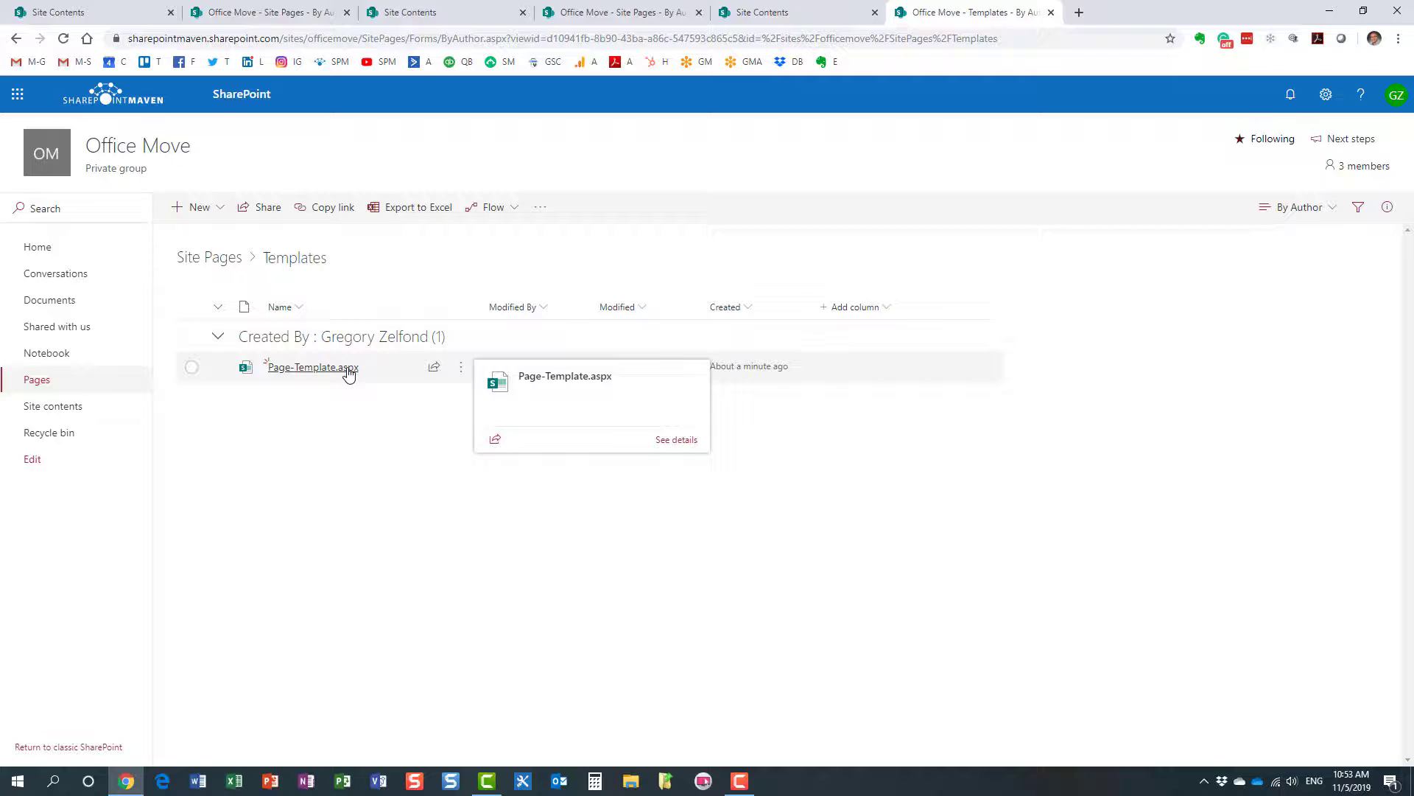
click(48, 252)
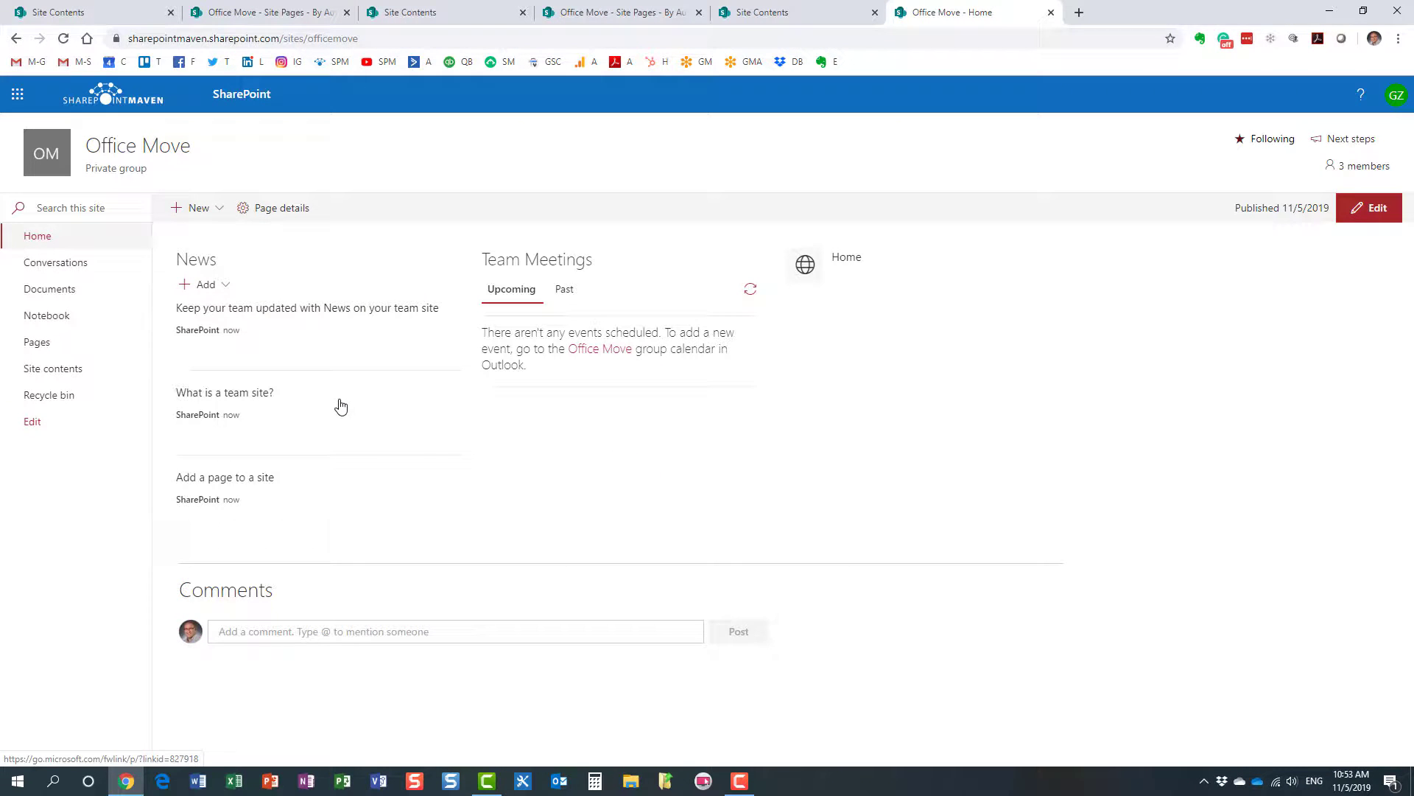
Step: Create a new page from the Page Template tile under Saved on this site
click(220, 212)
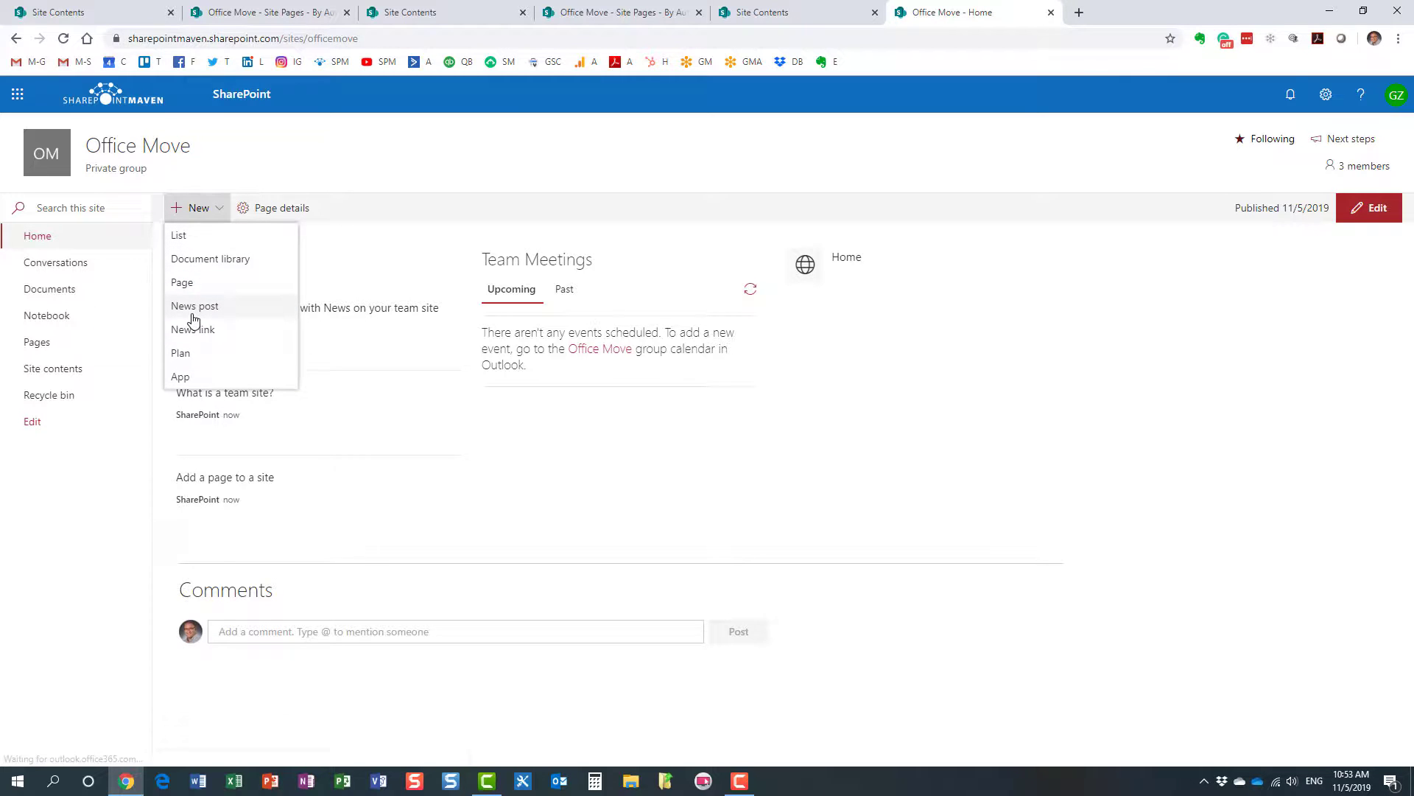
click(190, 284)
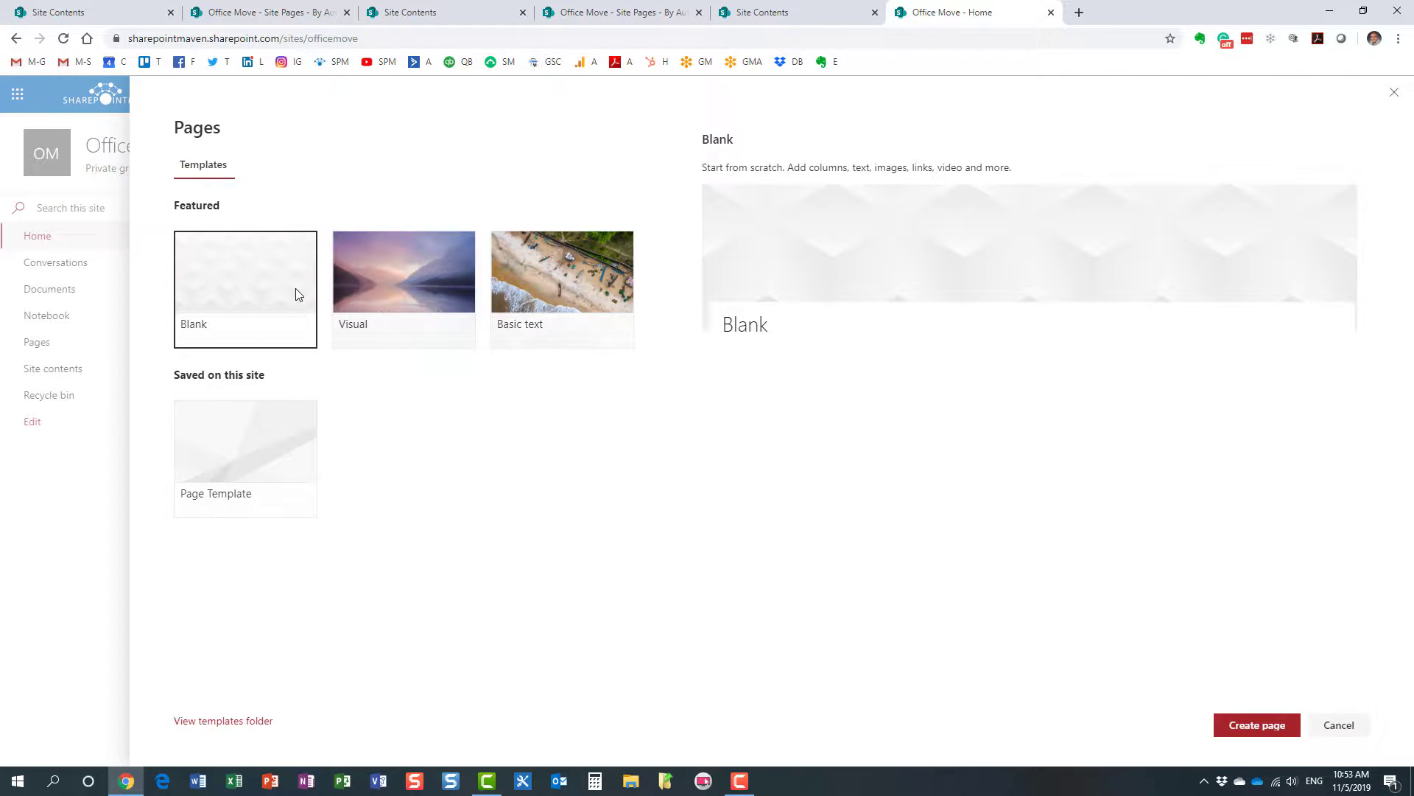
click(559, 291)
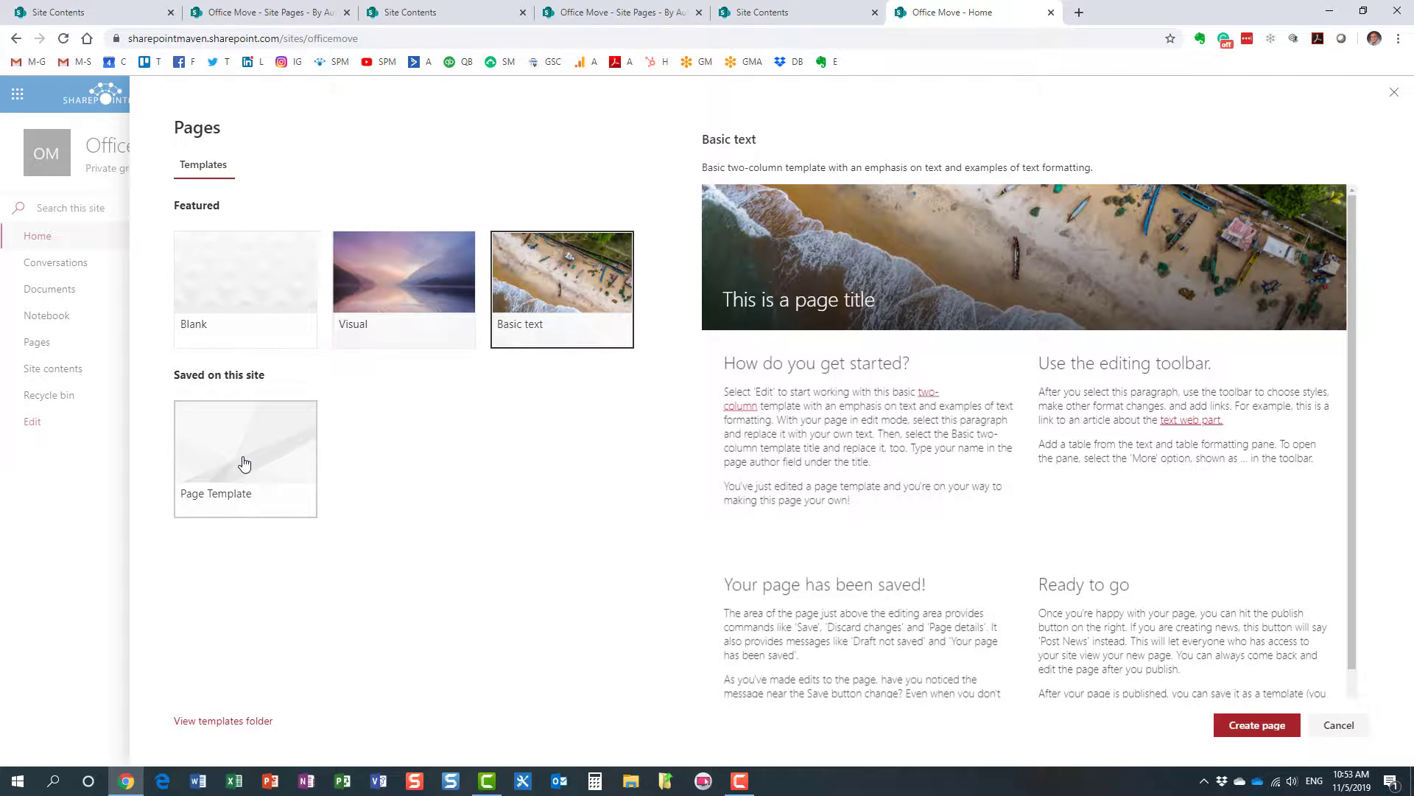
click(246, 463)
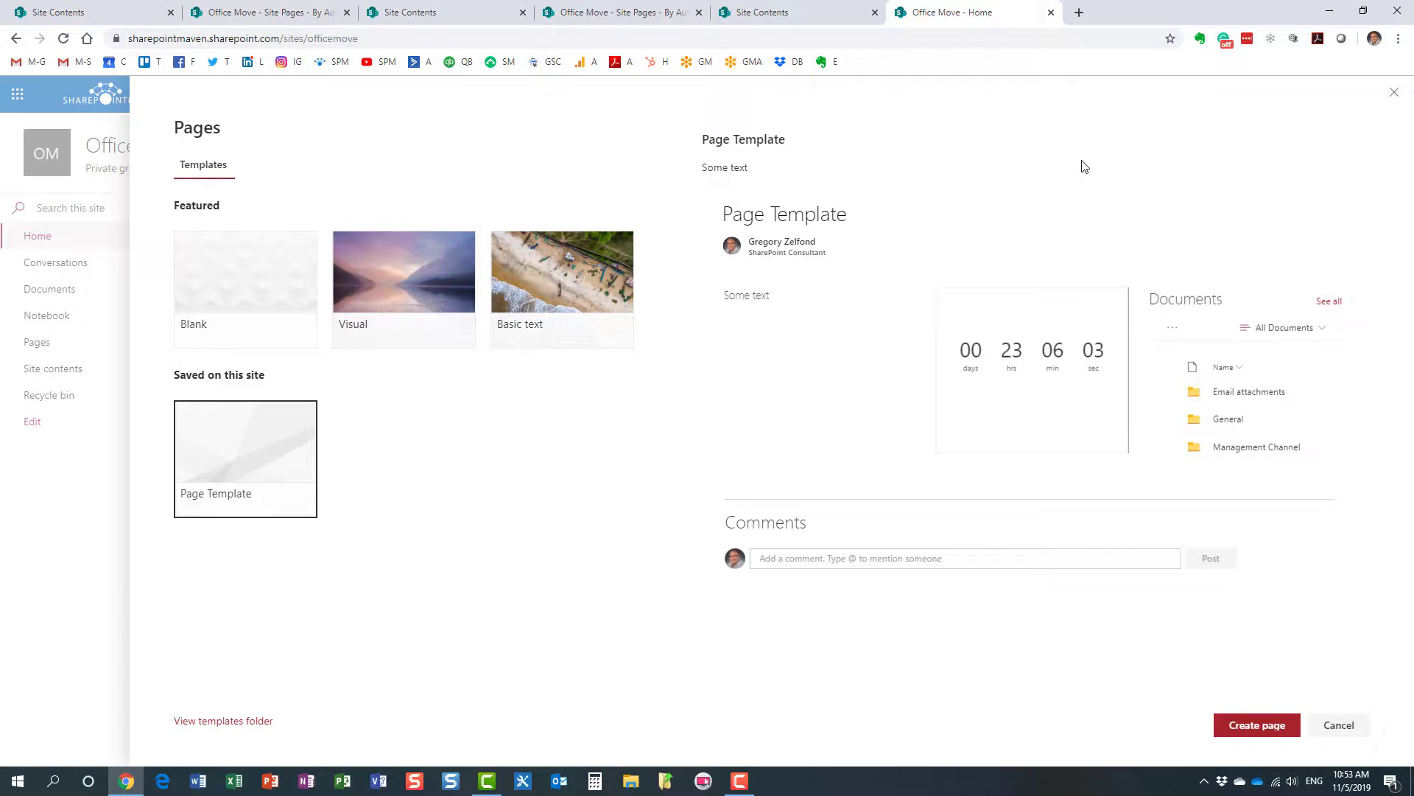
click(1267, 728)
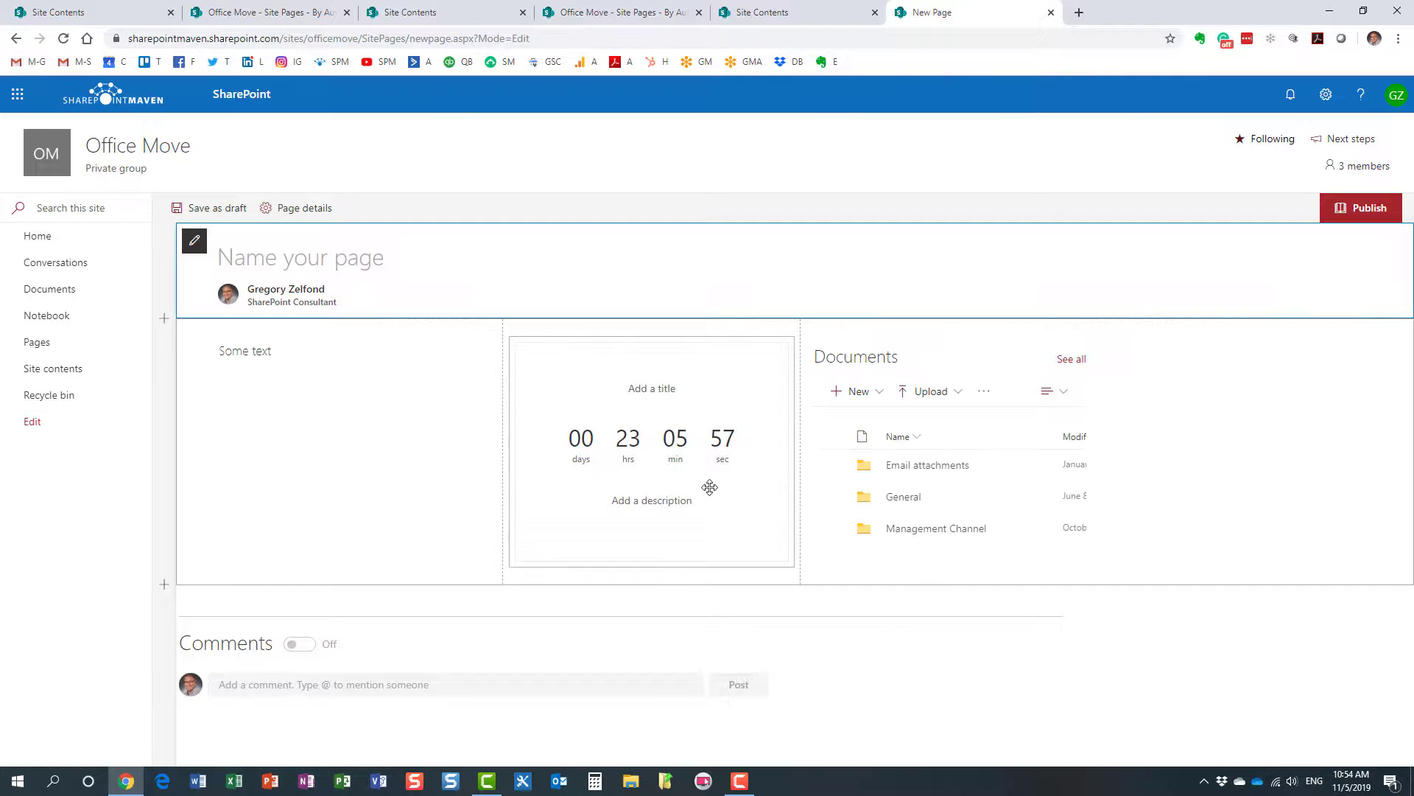
Step: Title the template-based page 'Yet another page', publish it as Yet-another-page.aspx, and dismiss the promotion panel
text(Y)
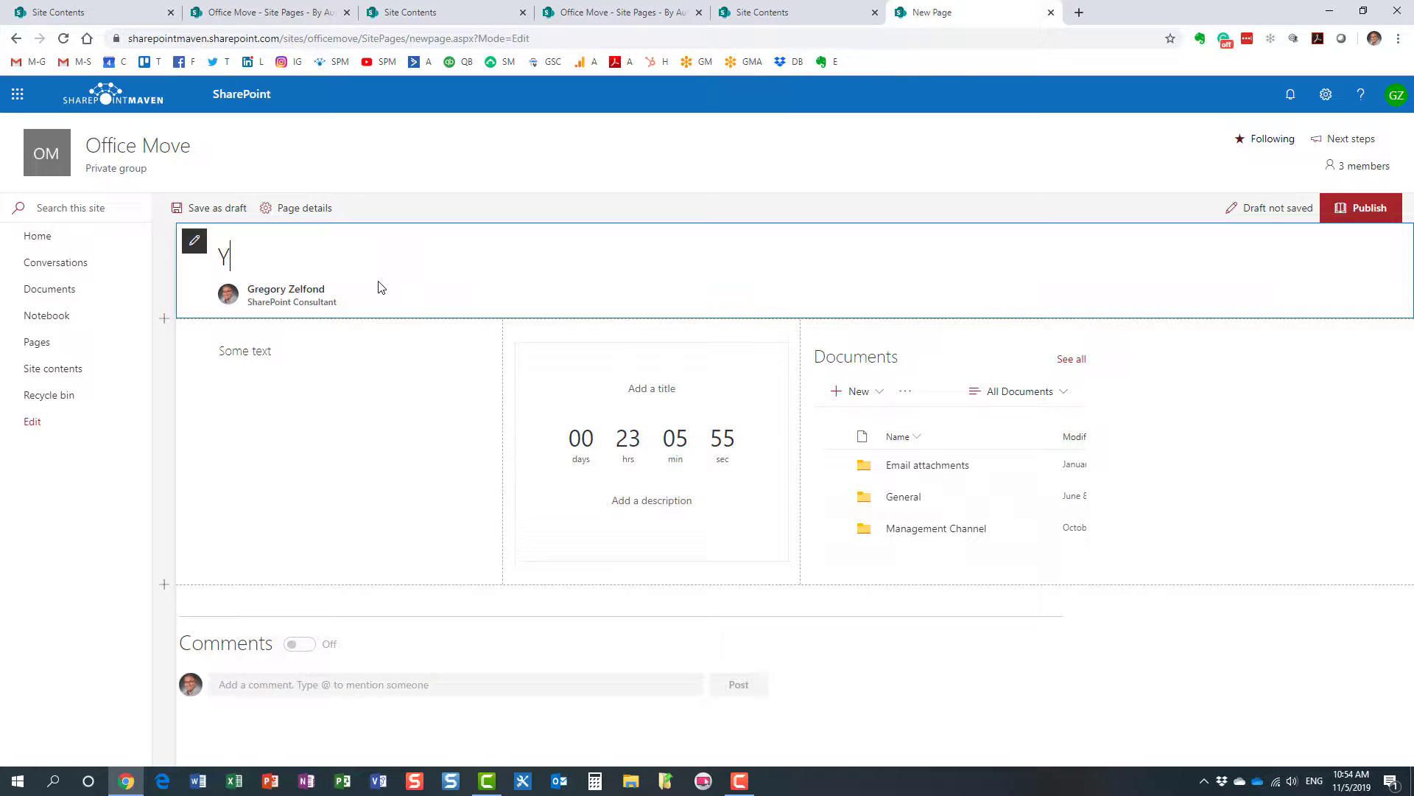
text(et another page)
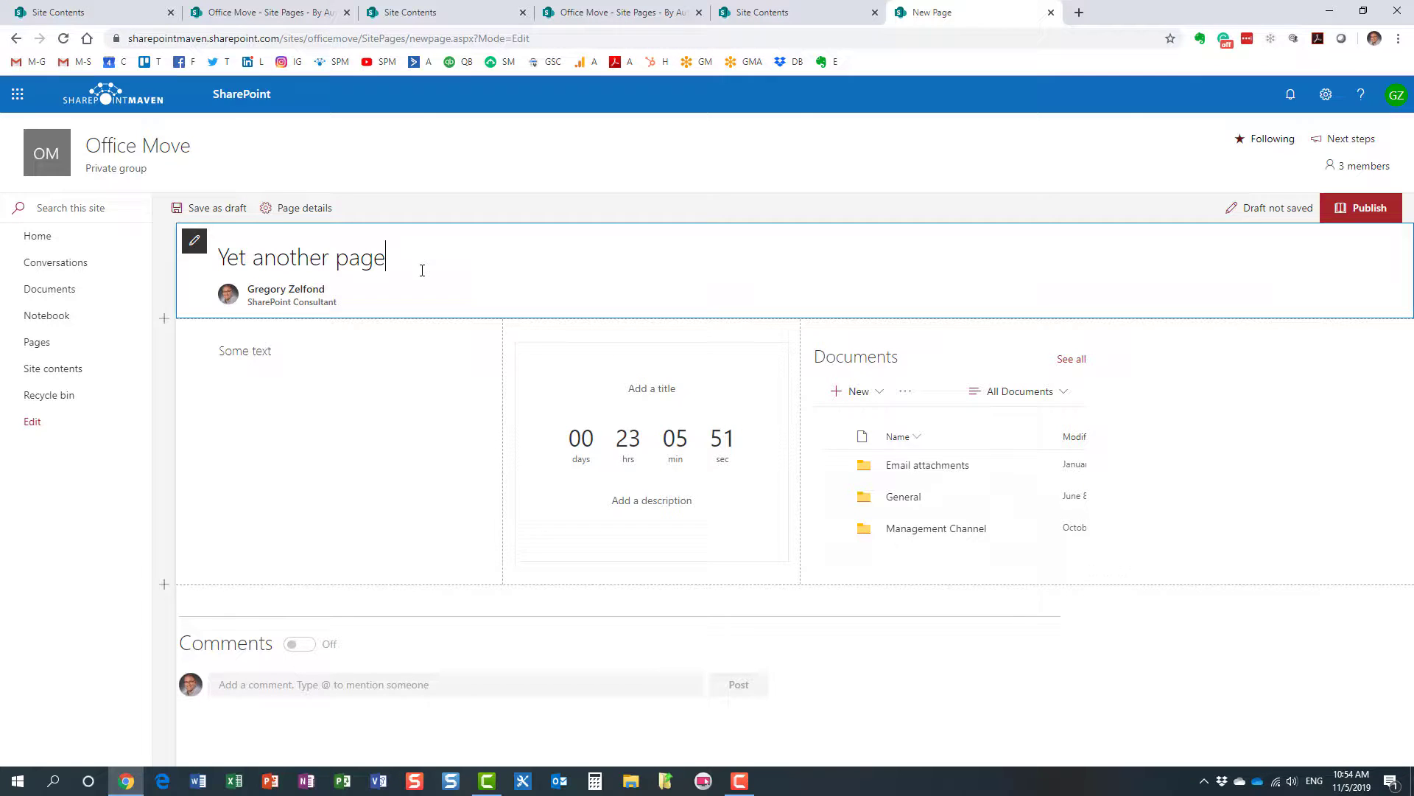
click(1364, 209)
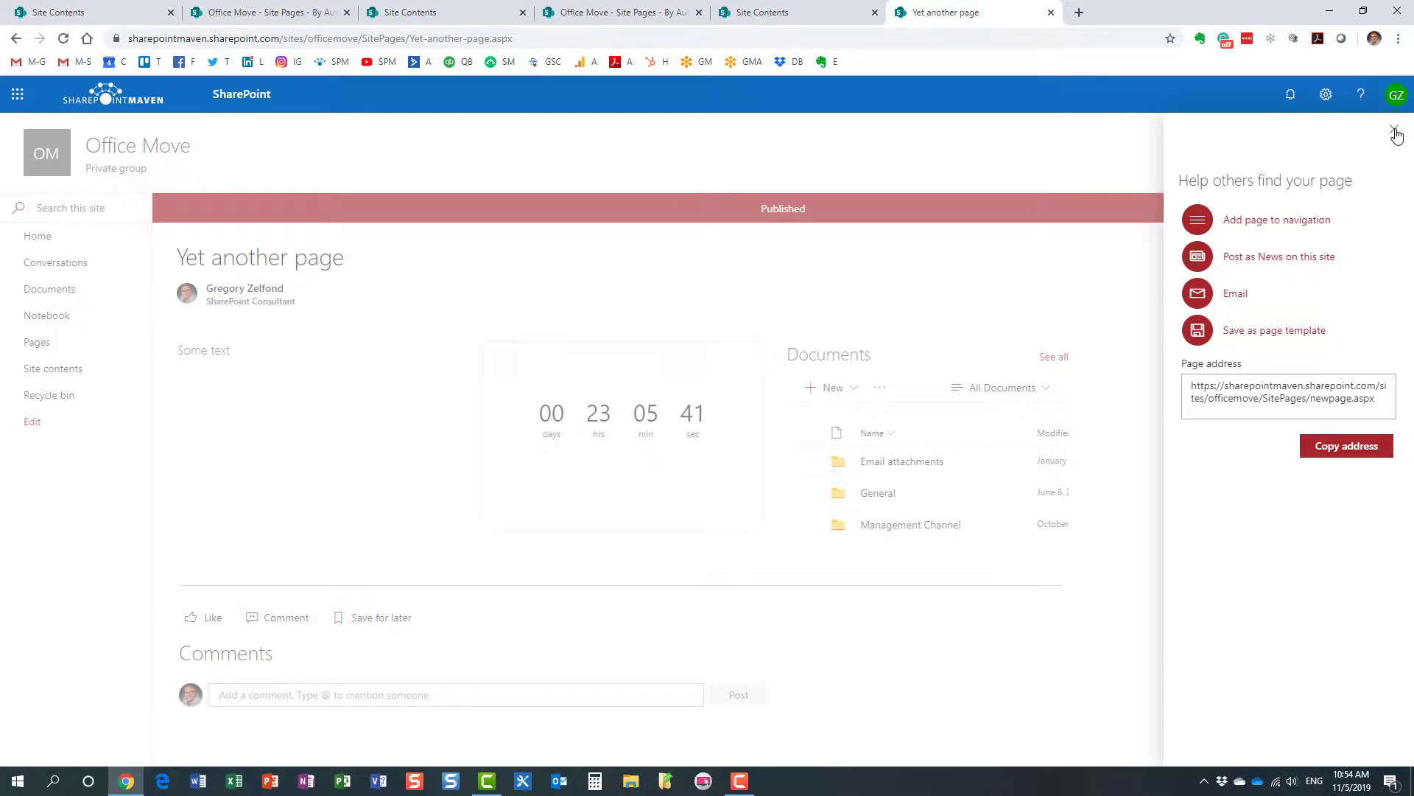
click(1394, 132)
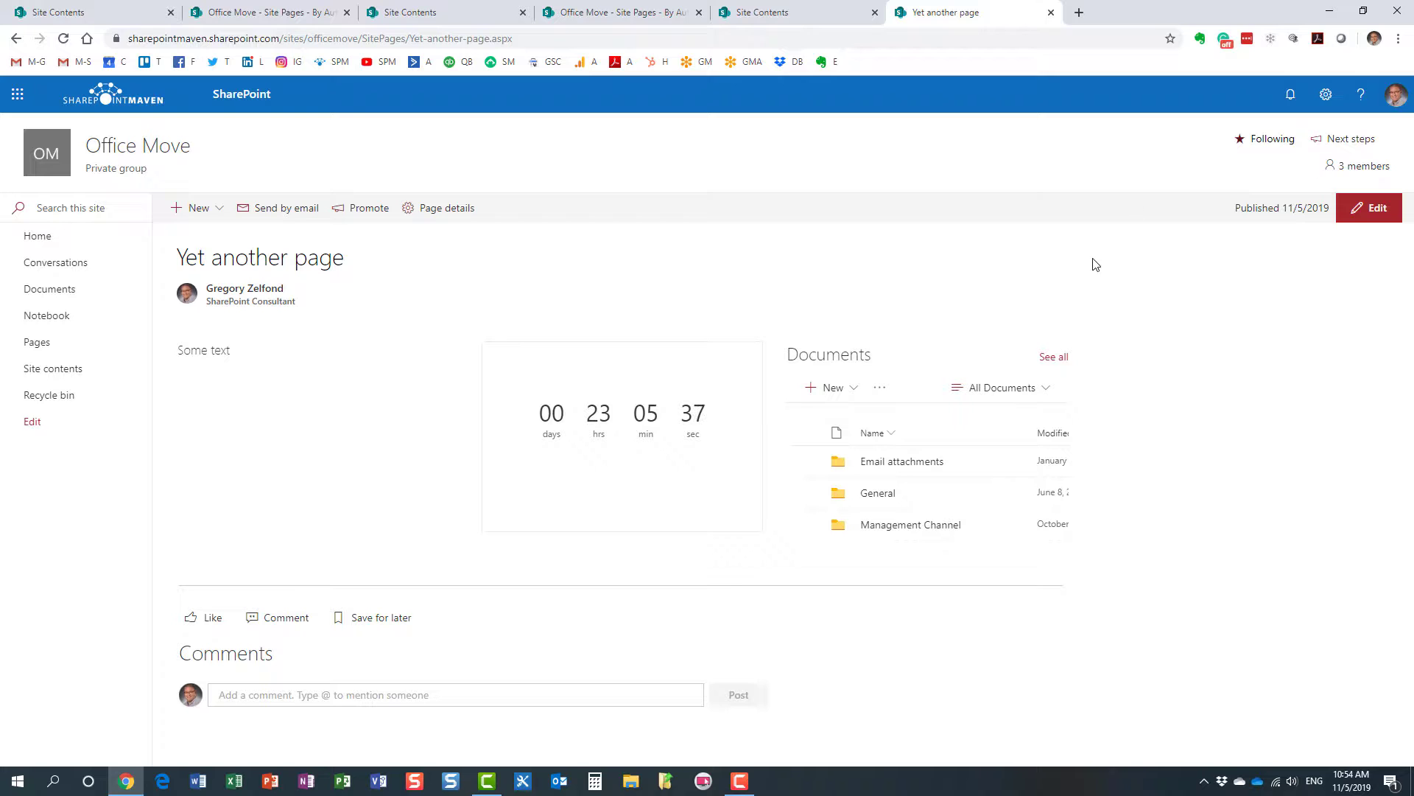
click(197, 209)
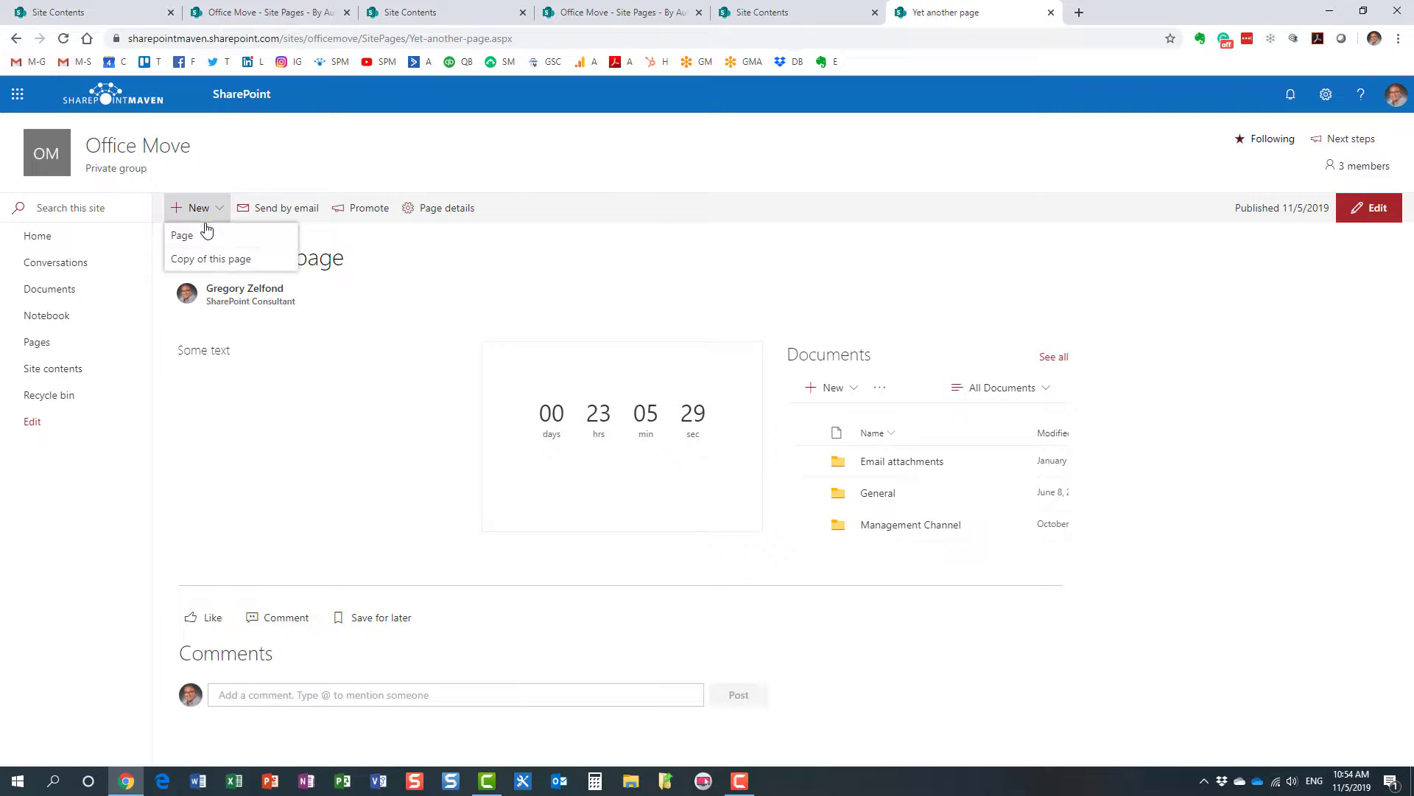
click(549, 172)
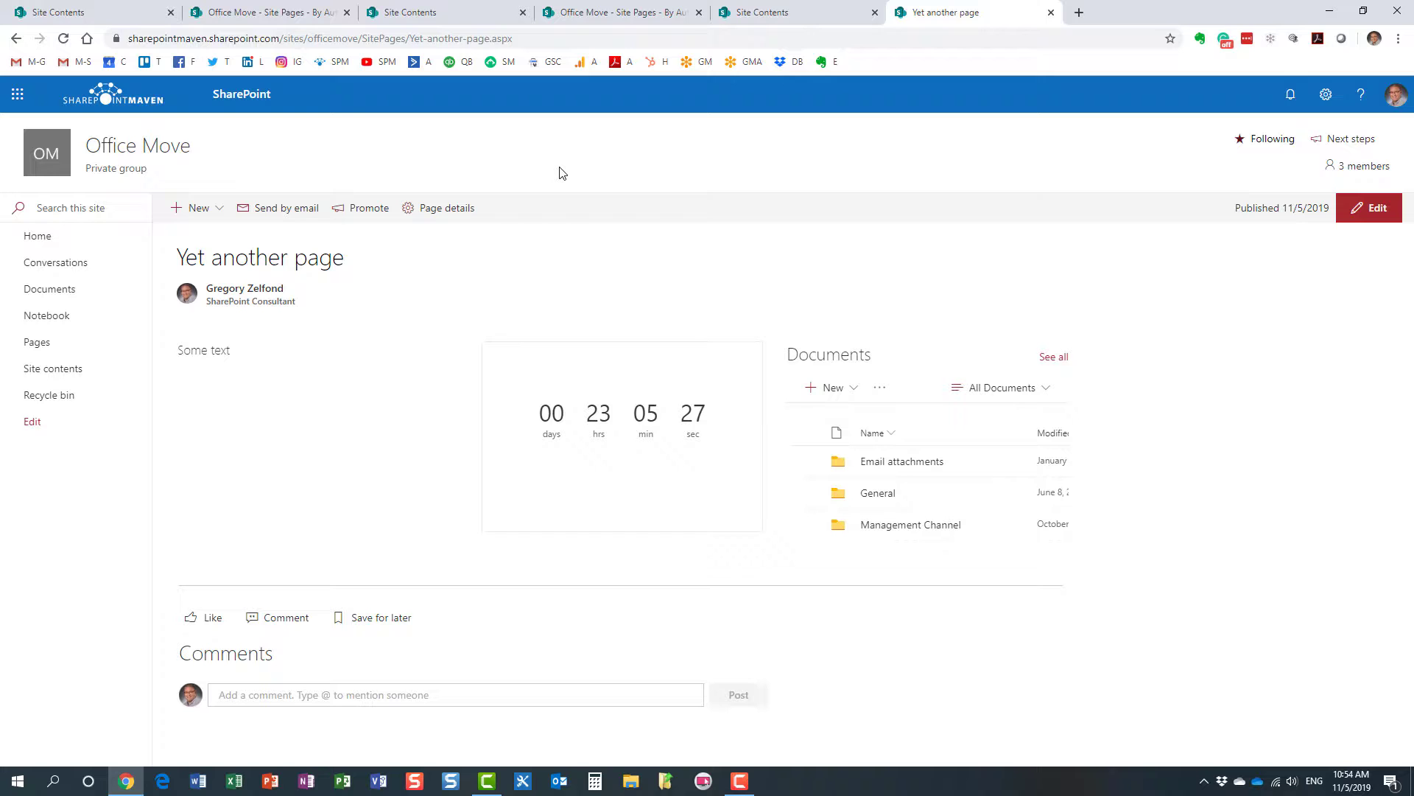